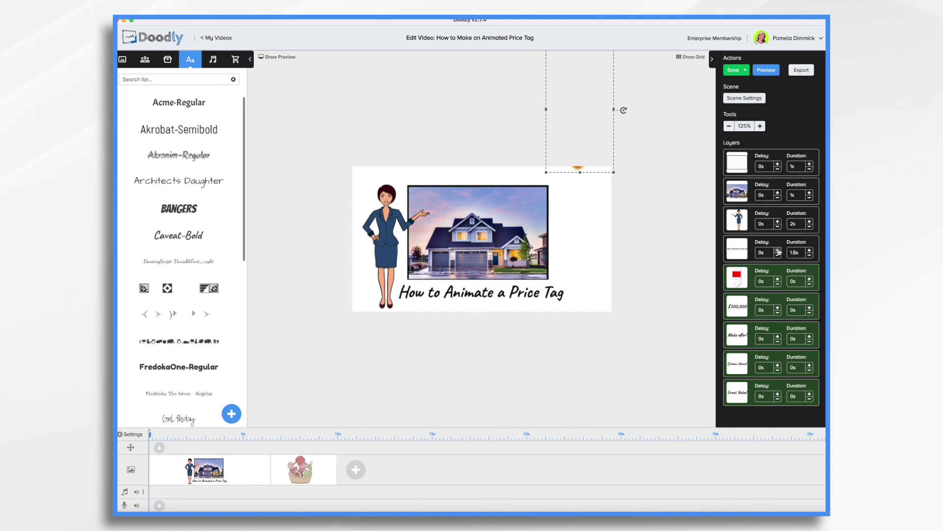
Set the delay of the "How to Animate a Price Tag" text layer to 3s
{"action": "left_click", "coordinate": [779, 252]}
{"action": "left_click", "coordinate": [778, 251]}
{"action": "left_click", "coordinate": [779, 251]}
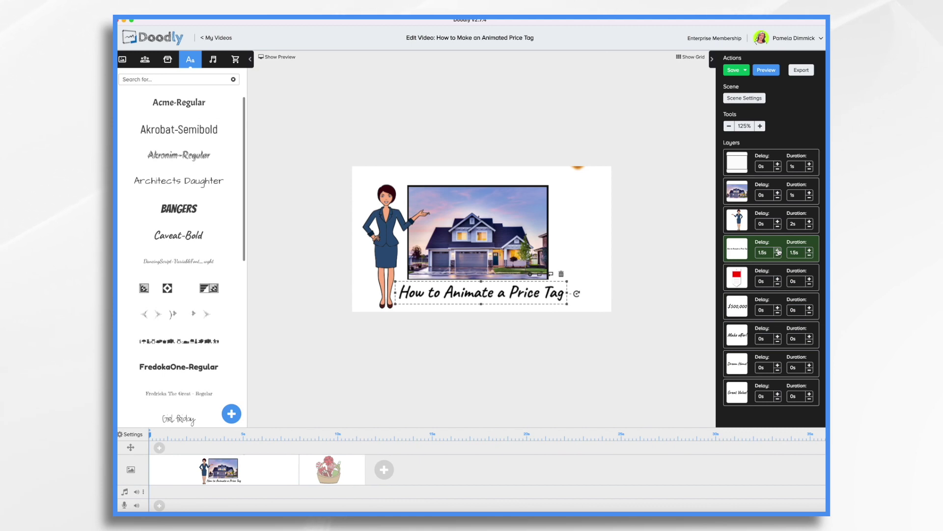
{"action": "left_click", "coordinate": [778, 251]}
{"action": "left_click", "coordinate": [778, 251]}
{"action": "left_click", "coordinate": [778, 251]}
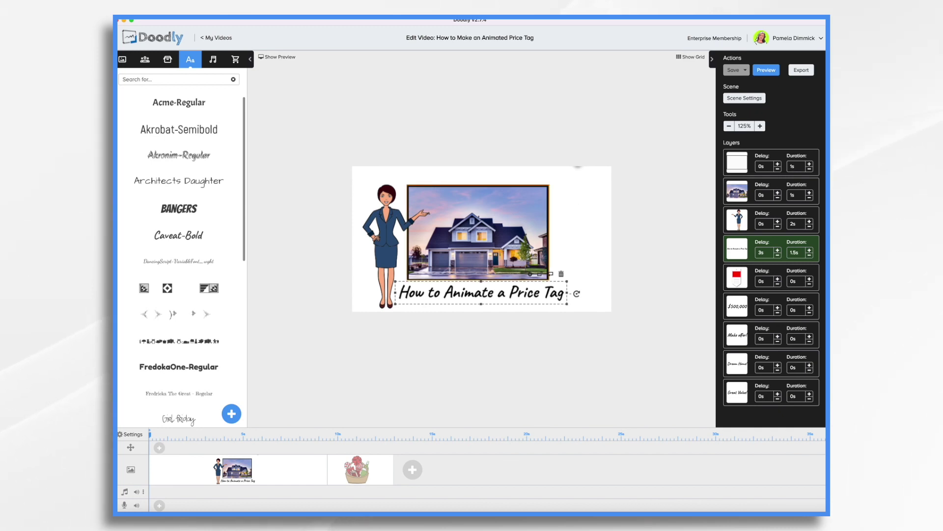
Preview the first scene on the timeline and close the preview
{"action": "right_click", "coordinate": [292, 480]}
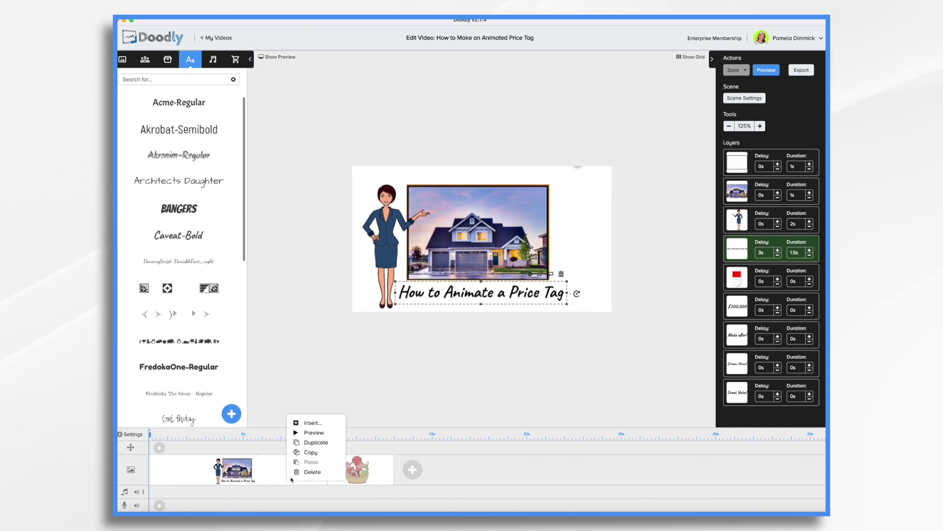
{"action": "left_click", "coordinate": [307, 432]}
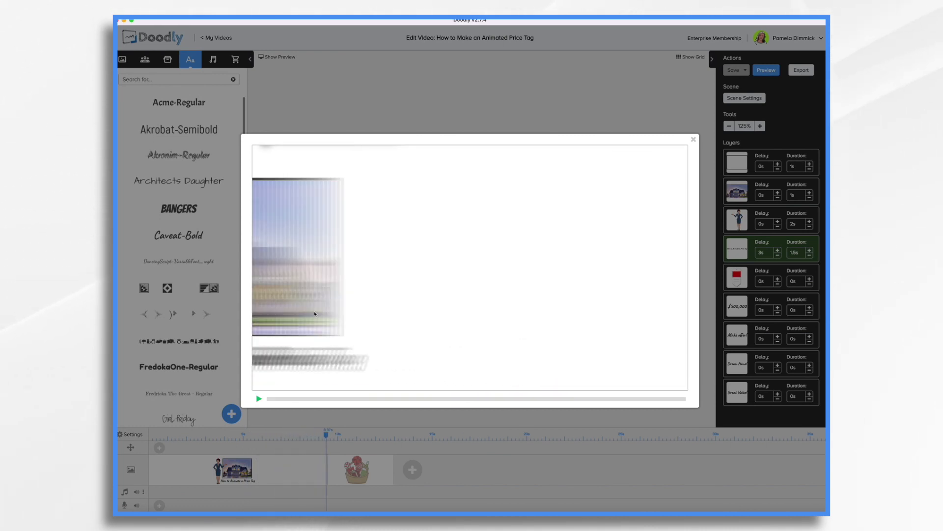
{"action": "left_click", "coordinate": [693, 139]}
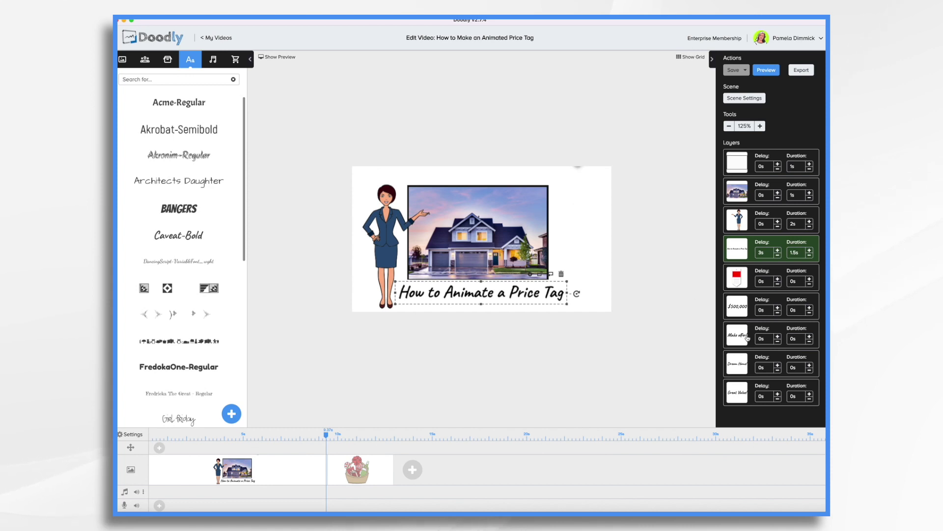
Copy the price tag layer with its $500,000, Make offer!, Dream Home! and Great Value! text layers together and paste them into the same scene
{"action": "left_click", "coordinate": [737, 276]}
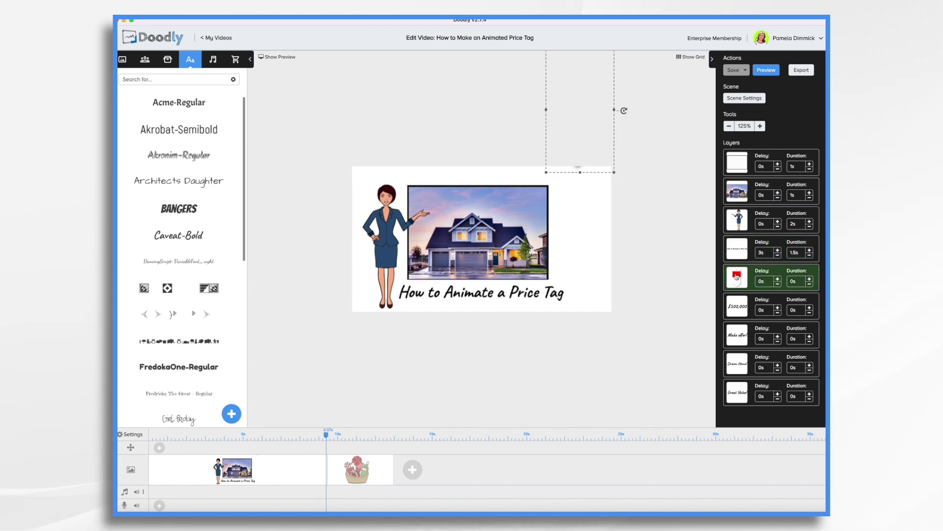
{"action": "left_click", "coordinate": [742, 311]}
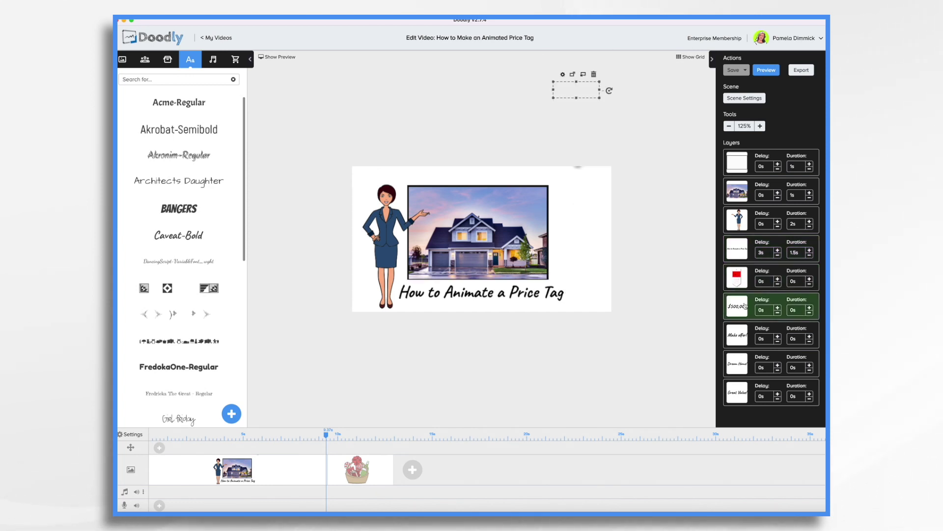
{"action": "left_click", "coordinate": [746, 281], "text": "shift"}
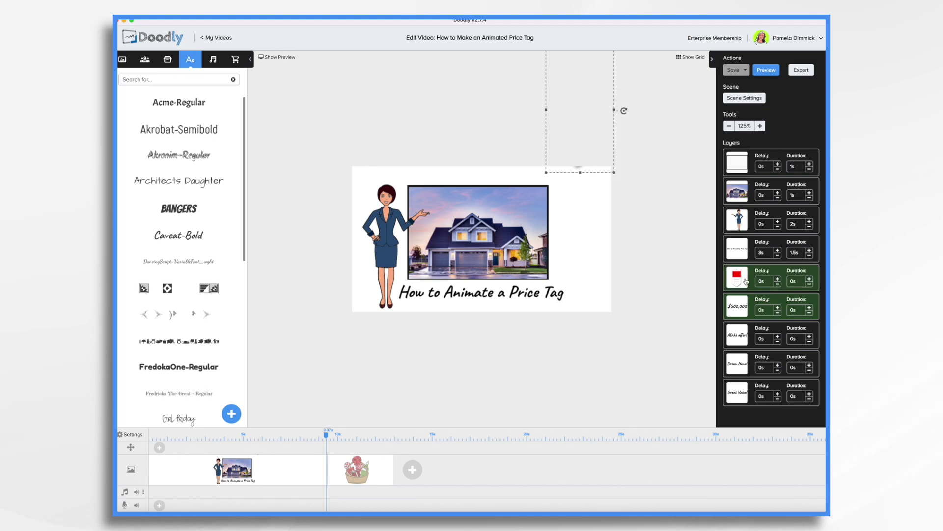
{"action": "left_click", "coordinate": [744, 337], "text": "ctrl"}
{"action": "left_click", "coordinate": [739, 366], "text": "ctrl"}
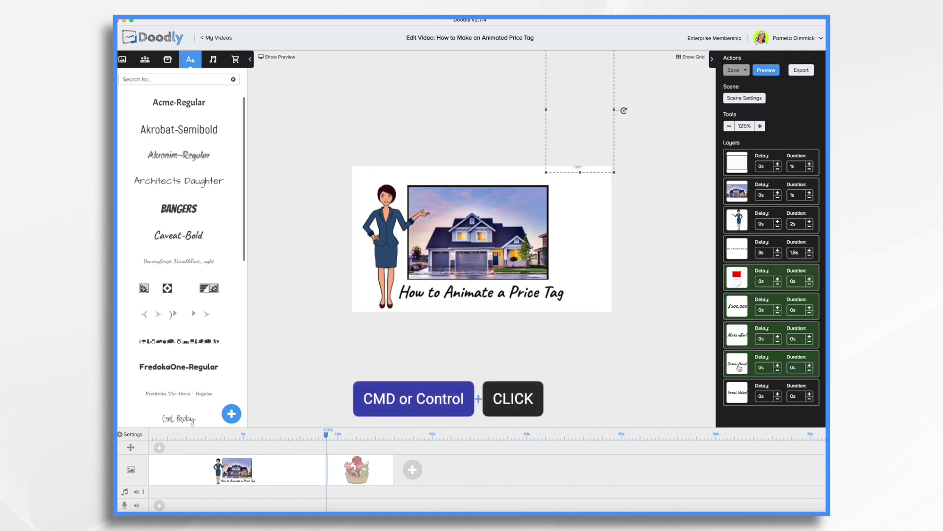
{"action": "left_click", "coordinate": [744, 397], "text": "ctrl"}
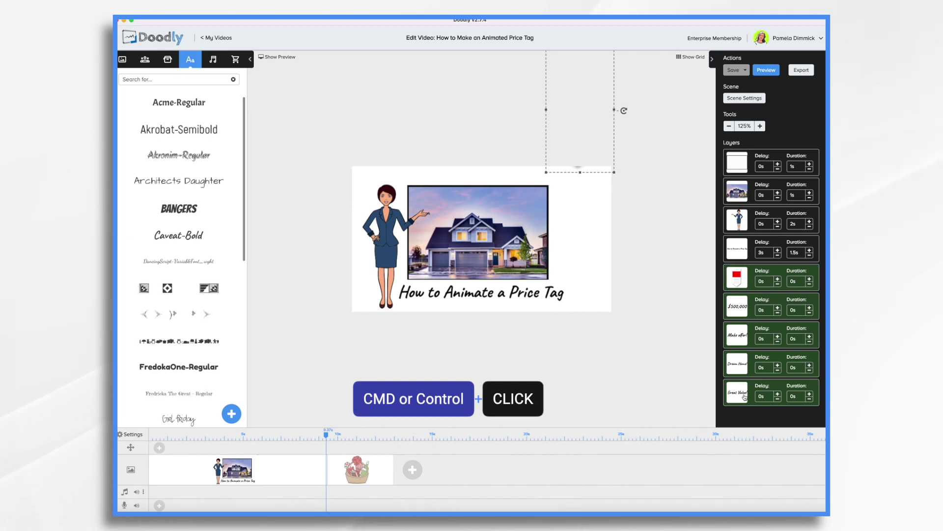
{"action": "key", "text": "ctrl+c"}
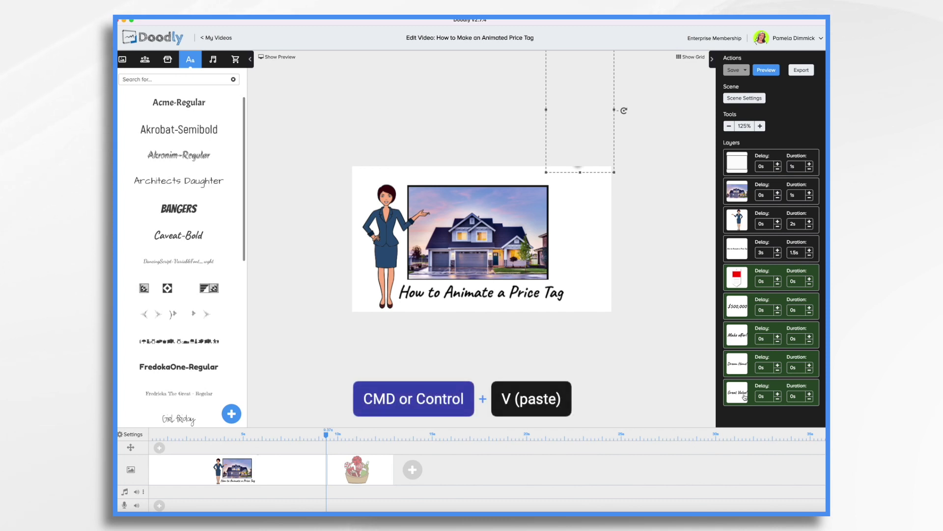
{"action": "key", "text": "ctrl+v"}
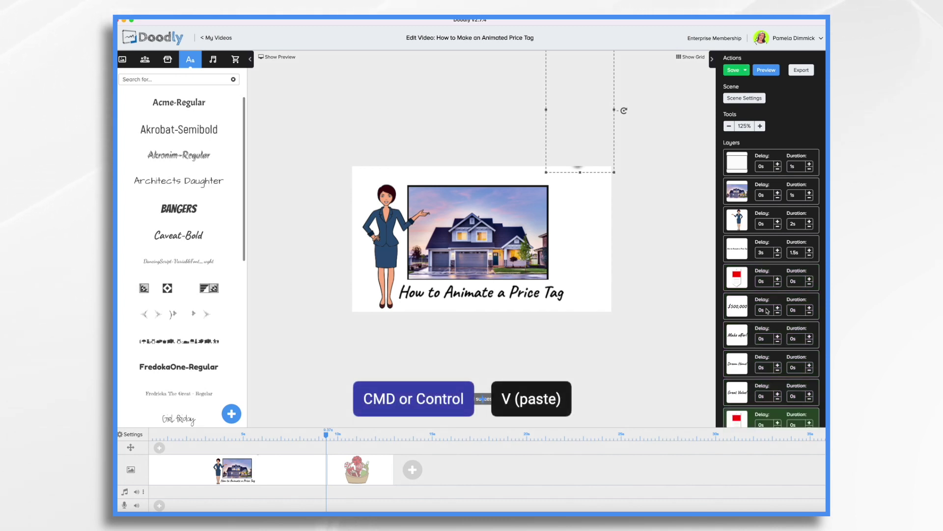
{"action": "scroll", "coordinate": [768, 311], "scroll_direction": "down", "scroll_amount": 5}
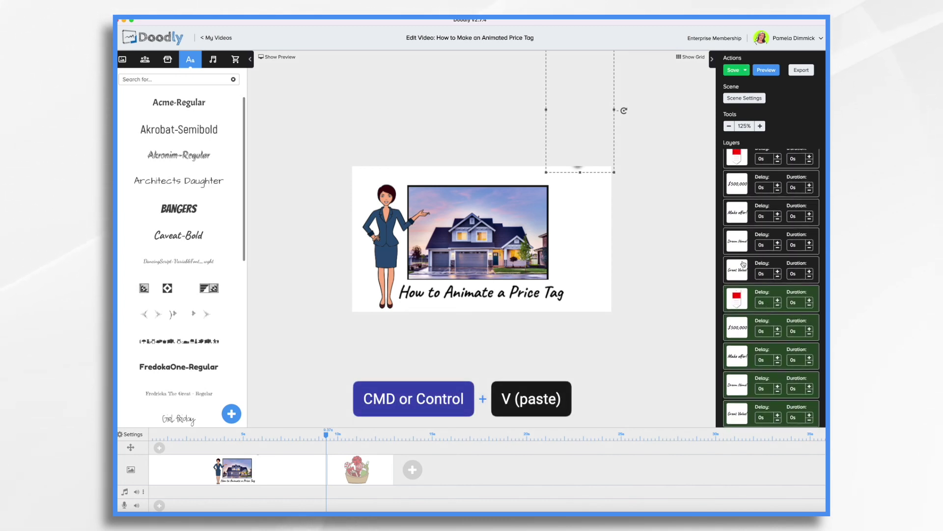
Move the pasted price tag group slightly straight down so its tip hangs a little lower into the scene
{"action": "left_click_drag", "start_coordinate": [577, 121], "coordinate": [576, 129]}
{"action": "key", "text": "Down"}
{"action": "key", "text": "Down"}
{"action": "key", "text": "Down"}
{"action": "key", "text": "Down"}
{"action": "key", "text": "Down"}
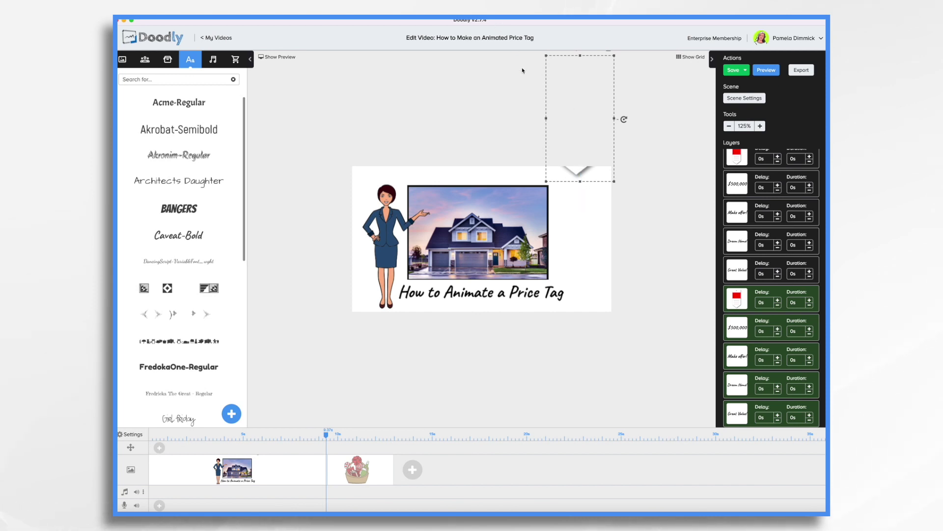
Paste more copies of the price tag group, lowering each slightly further until the full tag hangs beside the house picture
{"action": "key", "text": "super+v"}
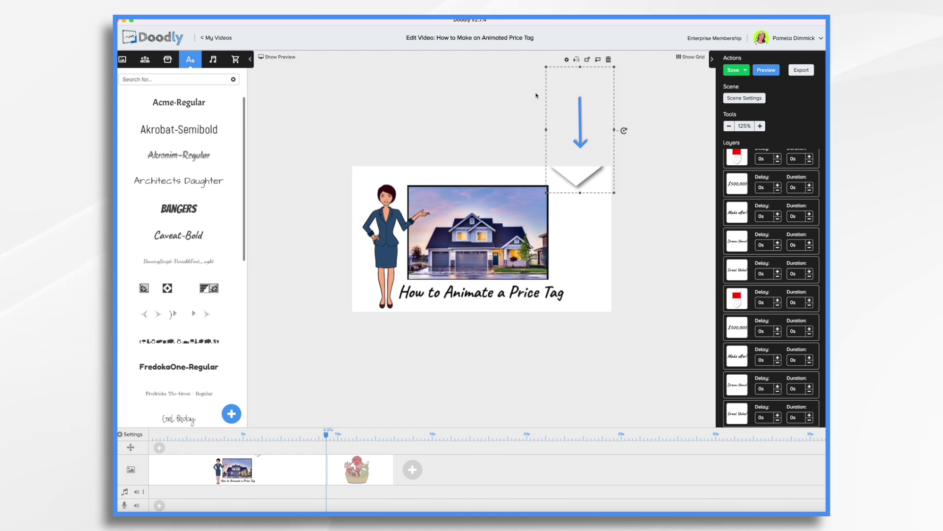
{"action": "key", "text": "super+v"}
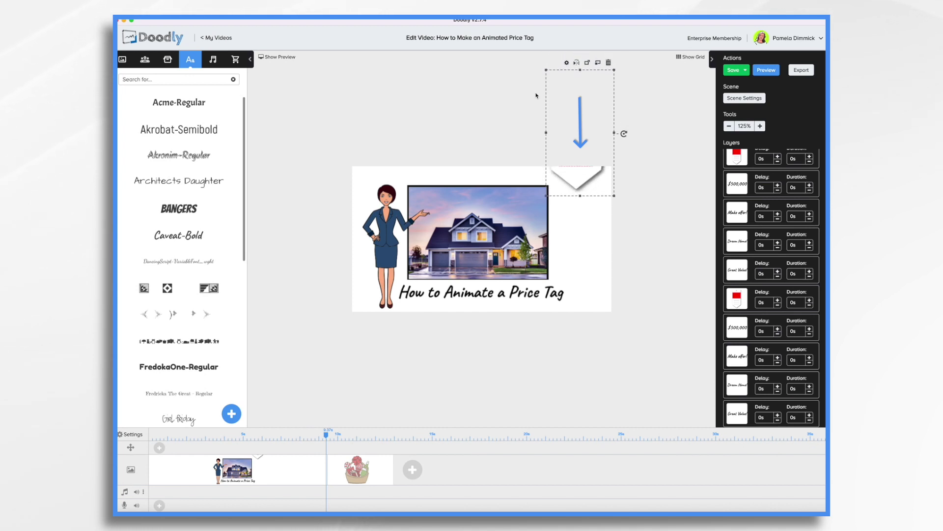
{"action": "key", "text": "super+v"}
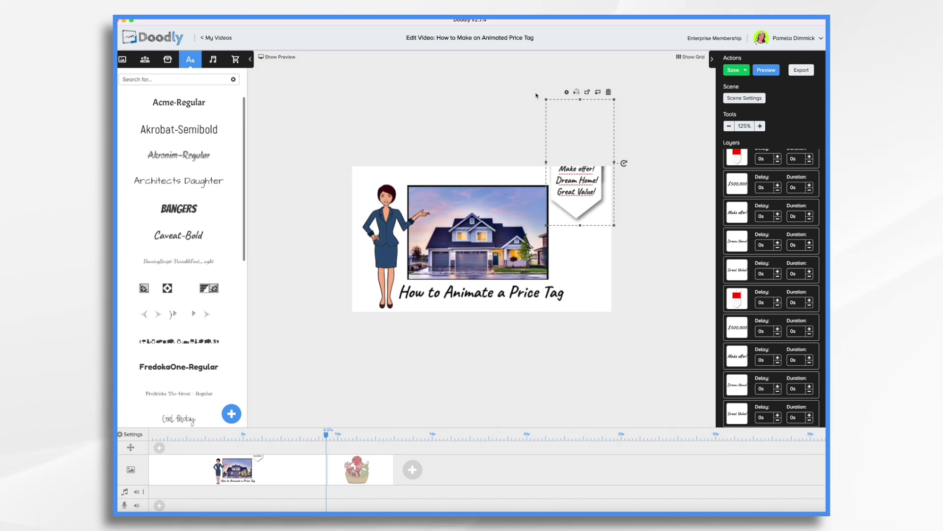
{"action": "key", "text": "super+v"}
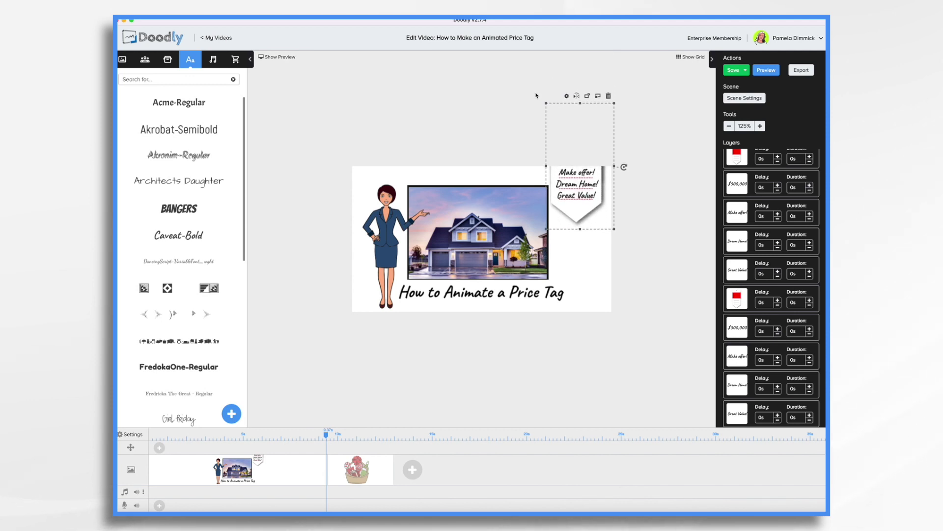
{"action": "key", "text": "super+v"}
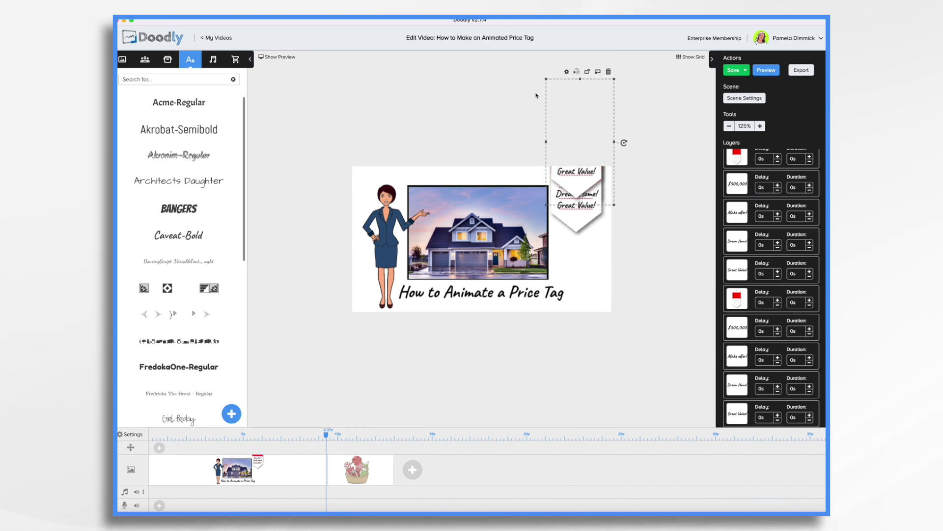
{"action": "key", "text": "super+v"}
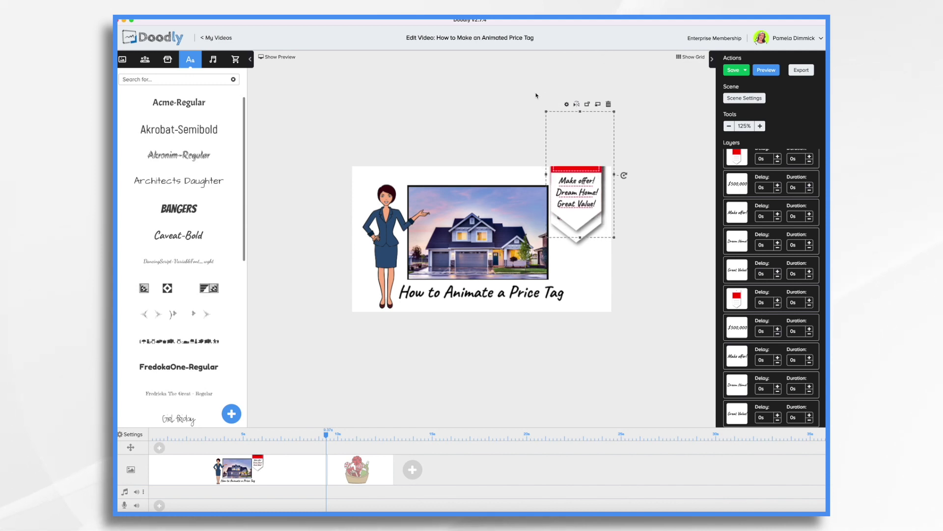
{"action": "key", "text": "super+v"}
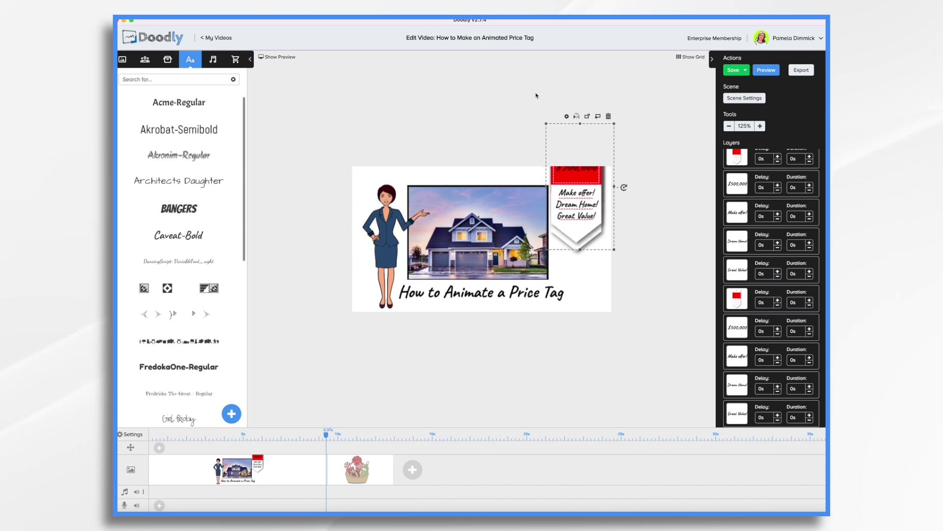
{"action": "key", "text": "super+v"}
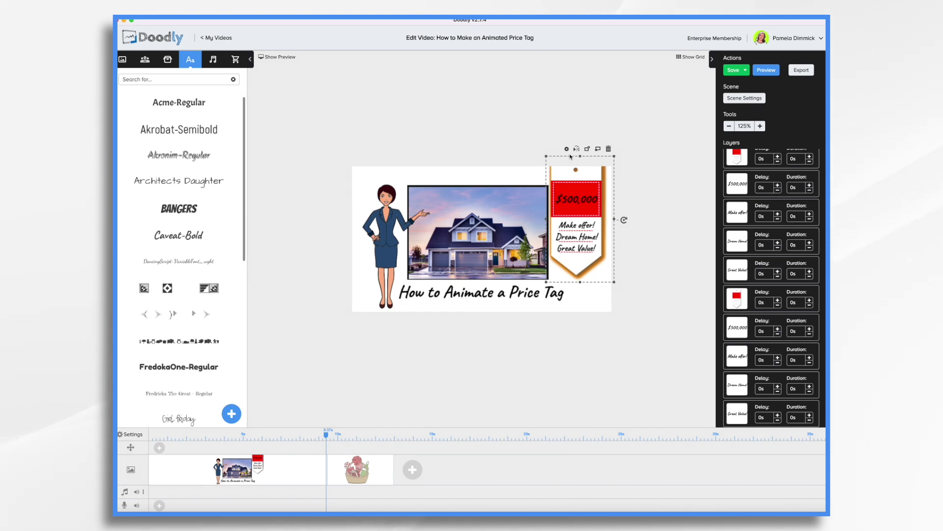
Set the delay of the tag image layer in the first pasted price tag group to 0.1s
{"action": "scroll", "coordinate": [759, 265], "scroll_direction": "up", "scroll_amount": 5}
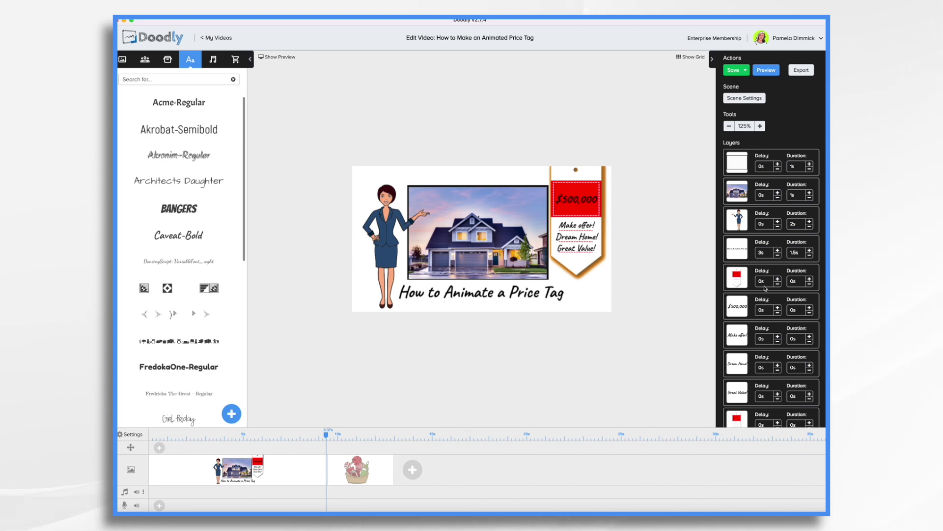
{"action": "scroll", "coordinate": [760, 288], "scroll_direction": "down", "scroll_amount": 3}
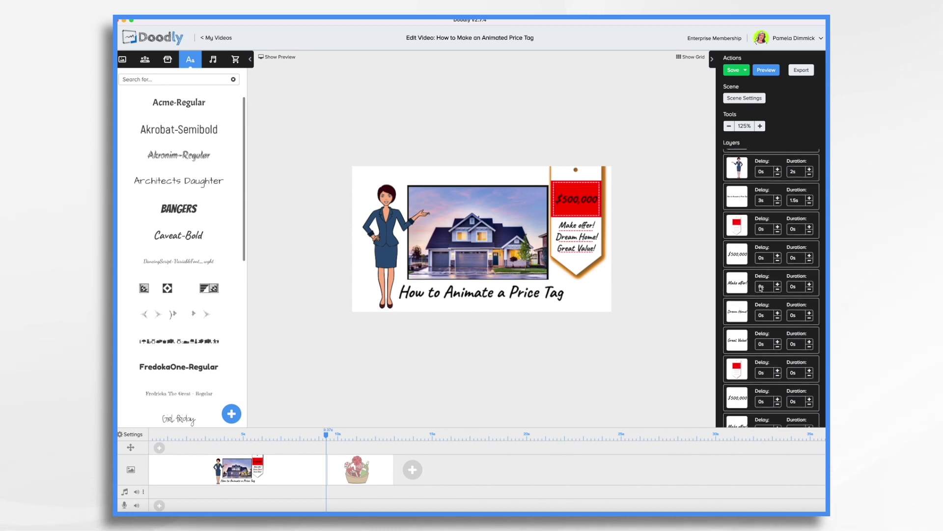
{"action": "scroll", "coordinate": [753, 327], "scroll_direction": "down", "scroll_amount": 2}
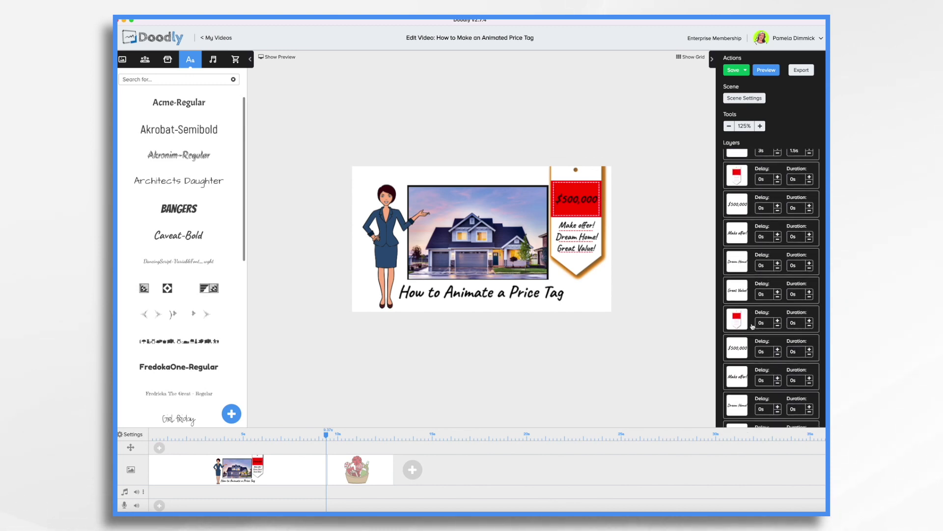
{"action": "left_click", "coordinate": [772, 324]}
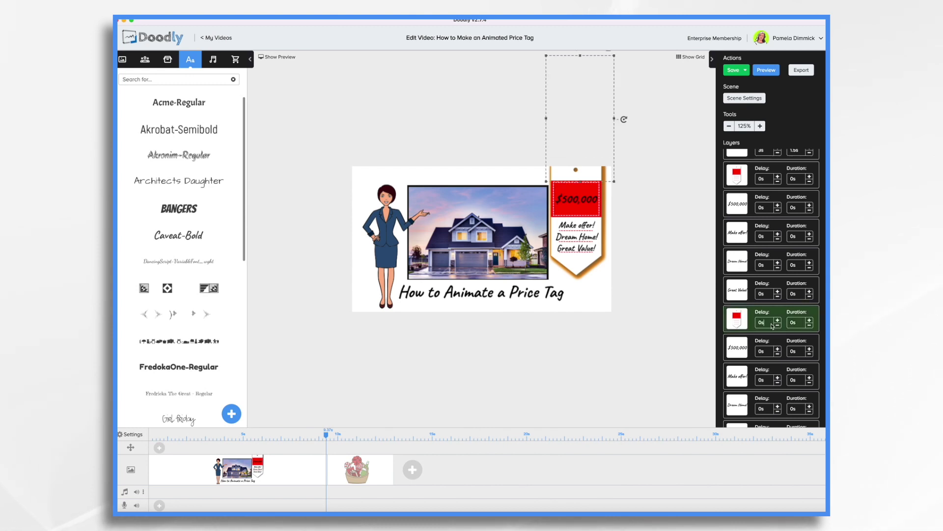
{"action": "key", "text": "BackSpace"}
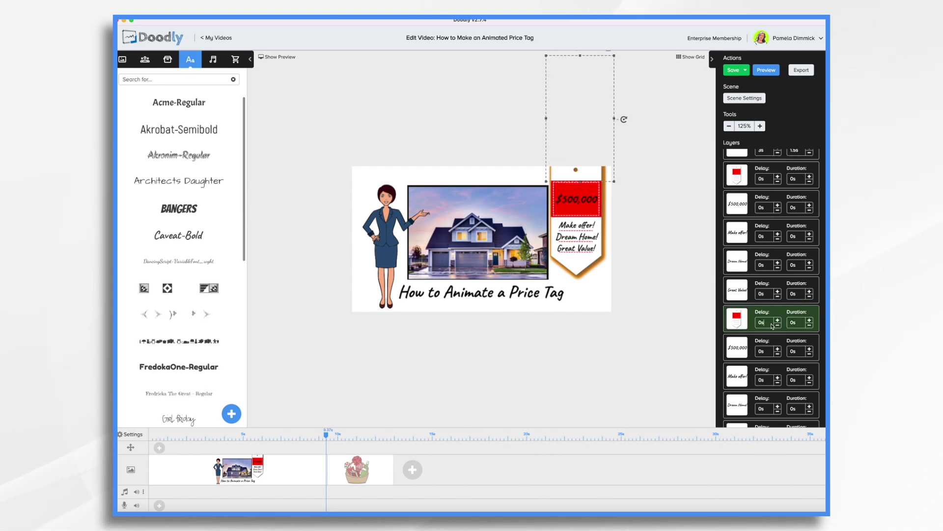
{"action": "key", "text": "BackSpace"}
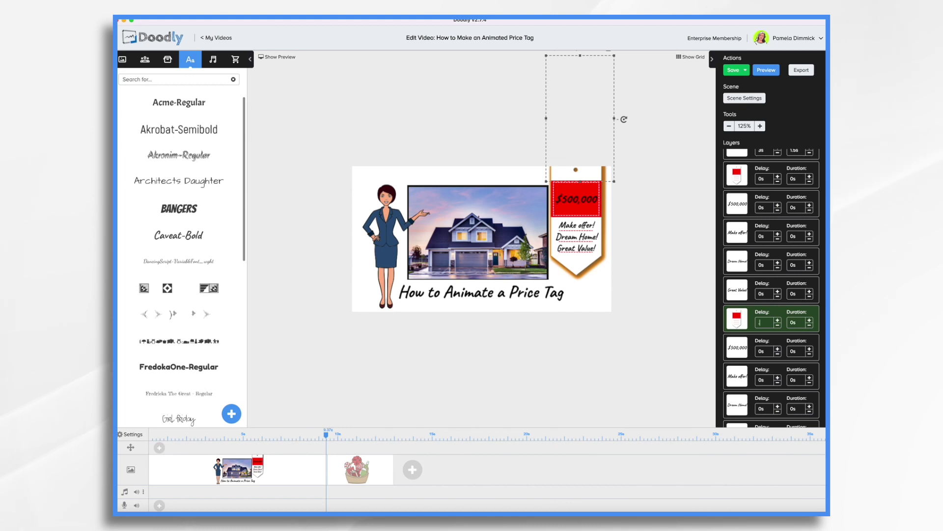
{"action": "type", "text": ".1"}
{"action": "key", "text": "Return"}
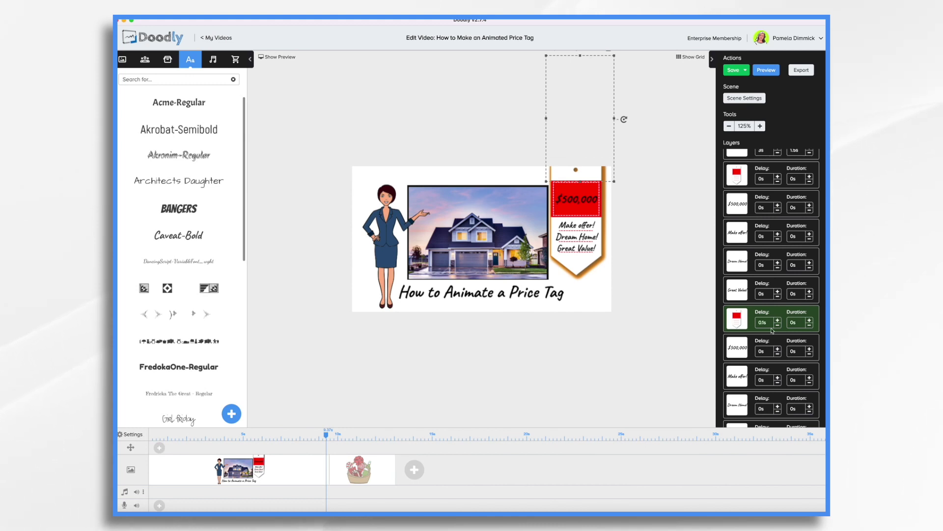
Set the delay of the tag image layer to 0.1s in each of the next three price tag copies
{"action": "scroll", "coordinate": [771, 355], "scroll_direction": "down", "scroll_amount": 3}
{"action": "left_click", "coordinate": [763, 354]}
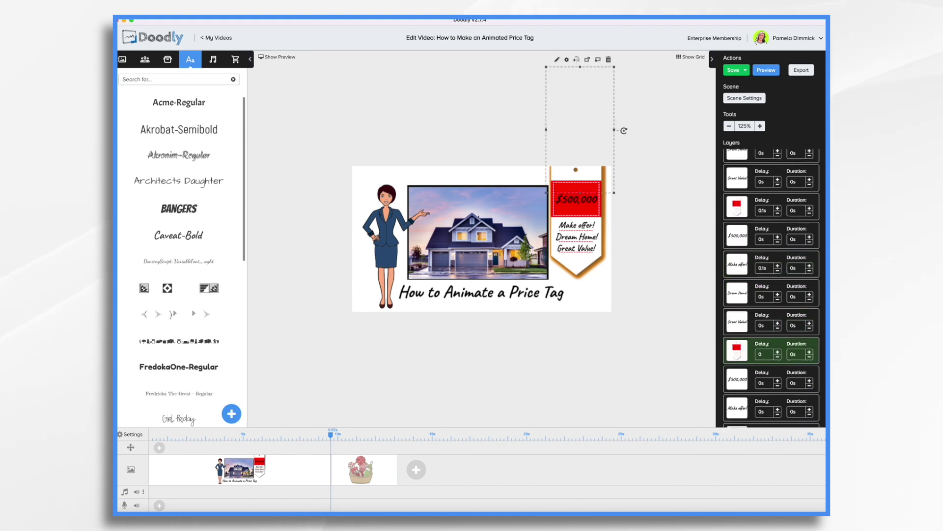
{"action": "type", "text": ".1"}
{"action": "key", "text": "Return"}
{"action": "scroll", "coordinate": [754, 386], "scroll_direction": "down", "scroll_amount": 3}
{"action": "left_click", "coordinate": [762, 379]}
{"action": "type", "text": ".1"}
{"action": "key", "text": "Return"}
{"action": "scroll", "coordinate": [772, 389], "scroll_direction": "down", "scroll_amount": 3}
{"action": "left_click", "coordinate": [762, 356]}
{"action": "type", "text": ".1"}
{"action": "key", "text": "Return"}
Set the delay of the tag image layer to 0.1s in the remaining price tag copies, down to the lowest one
{"action": "scroll", "coordinate": [767, 372], "scroll_direction": "down", "scroll_amount": 3}
{"action": "scroll", "coordinate": [767, 373], "scroll_direction": "down", "scroll_amount": 3}
{"action": "left_click", "coordinate": [763, 380]}
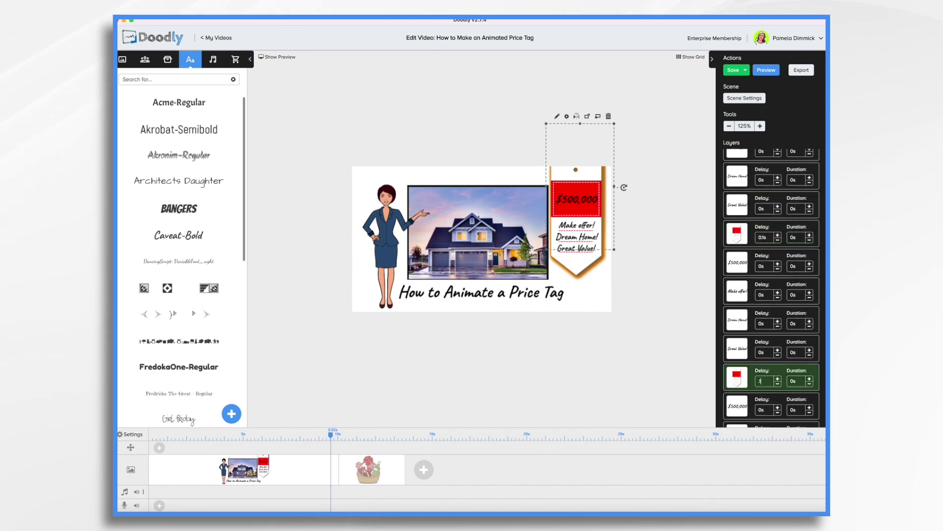
{"action": "type", "text": ".1"}
{"action": "key", "text": "Return"}
{"action": "scroll", "coordinate": [766, 379], "scroll_direction": "down", "scroll_amount": 4}
{"action": "left_click", "coordinate": [762, 332]}
{"action": "type", "text": ".1"}
{"action": "key", "text": "Return"}
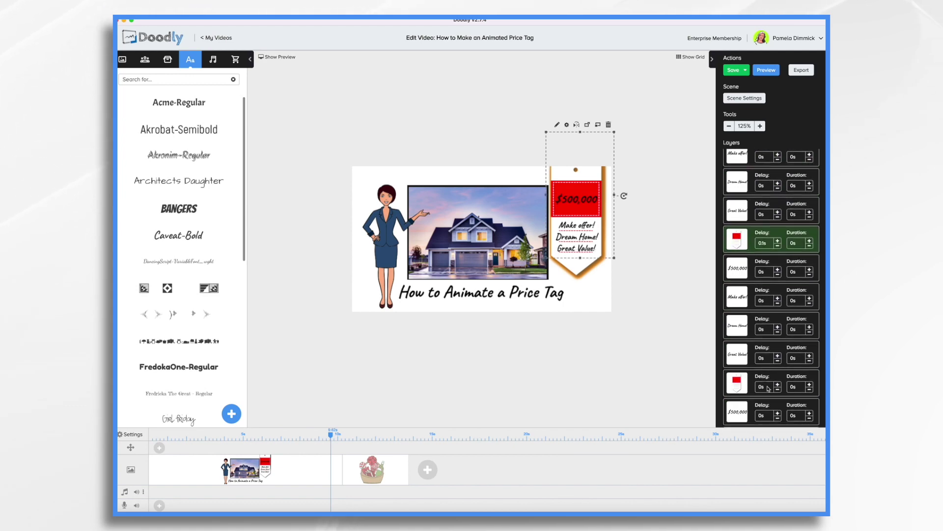
{"action": "left_click", "coordinate": [774, 325]}
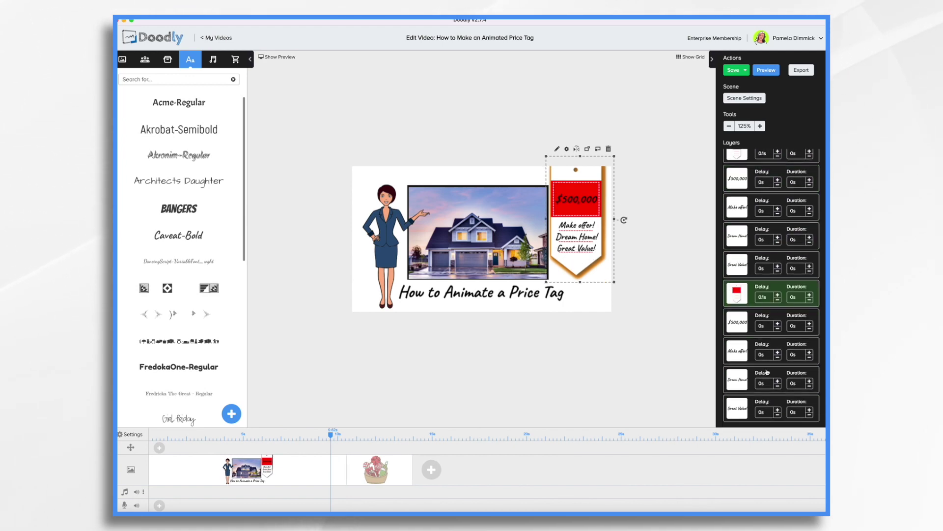
Set the scene's extra time at the end to 7s and apply the scene settings
{"action": "left_click", "coordinate": [745, 97]}
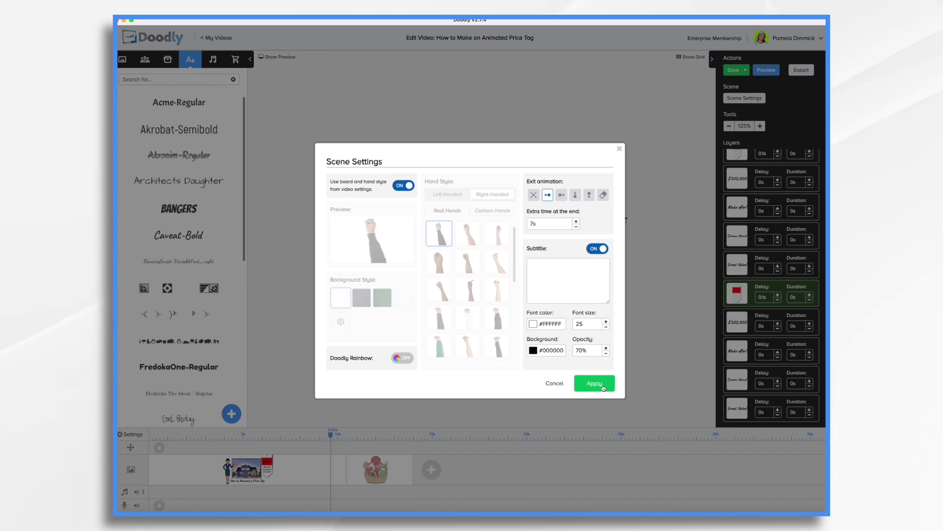
{"action": "left_click", "coordinate": [594, 383]}
Preview the real estate scene on the timeline to check the price tag animation
{"action": "right_click", "coordinate": [433, 471]}
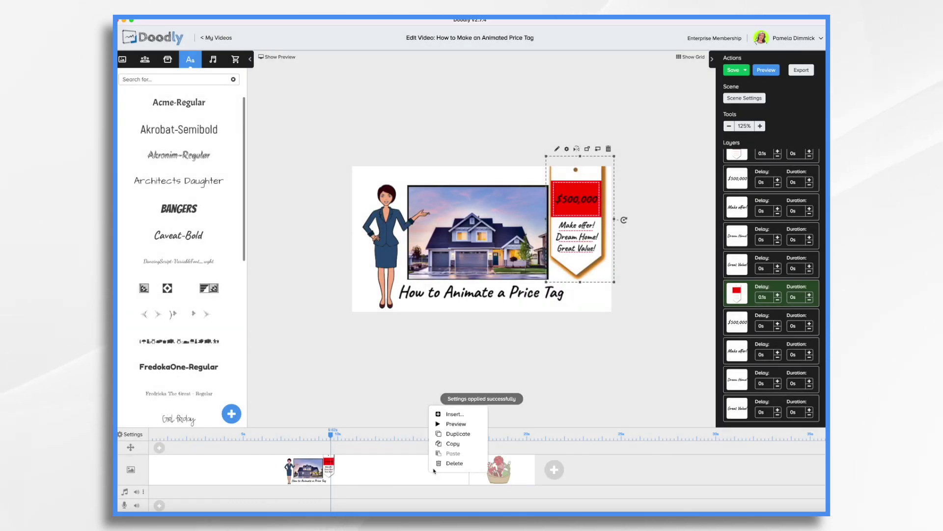
{"action": "left_click", "coordinate": [450, 426]}
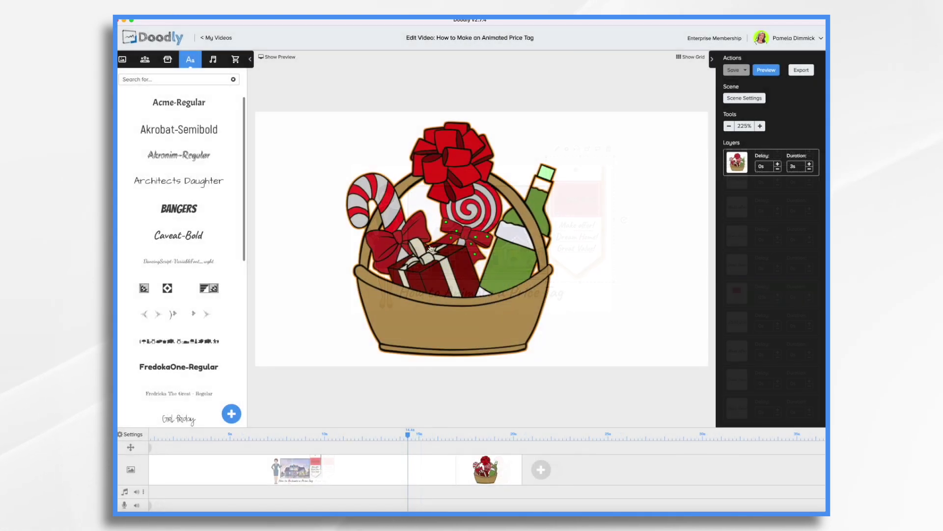
Import Price tag round.svg from the Week 12 folder as a new prop in the gift basket scene
{"action": "left_click", "coordinate": [167, 59]}
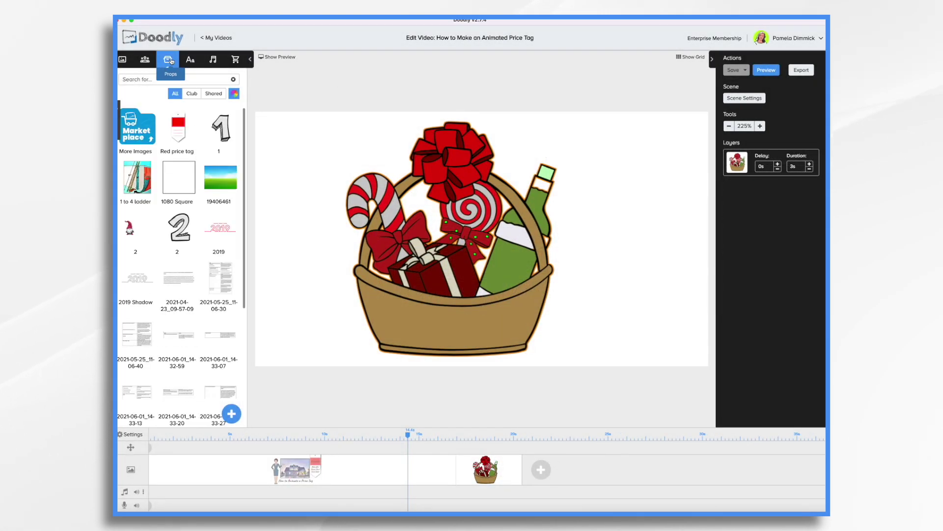
{"action": "left_click", "coordinate": [232, 414]}
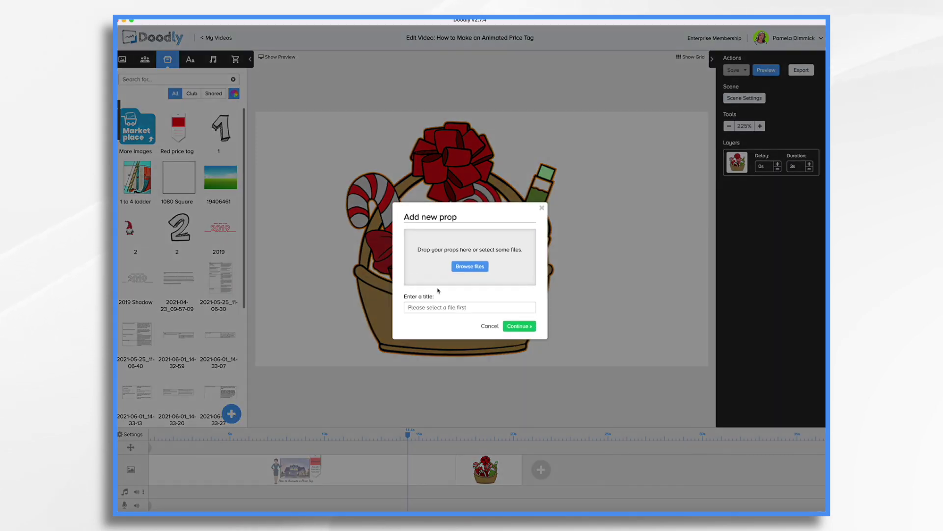
{"action": "left_click", "coordinate": [429, 266]}
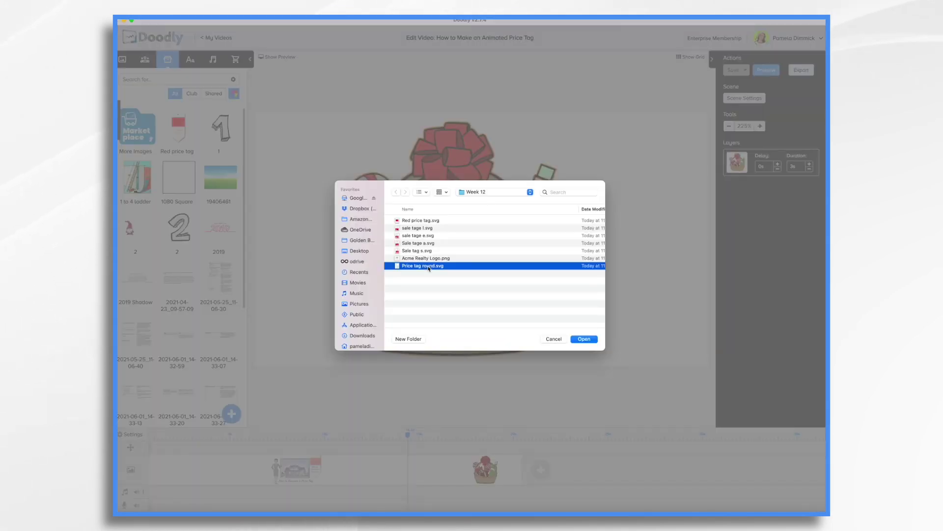
{"action": "left_click", "coordinate": [584, 339]}
{"action": "left_click", "coordinate": [522, 346]}
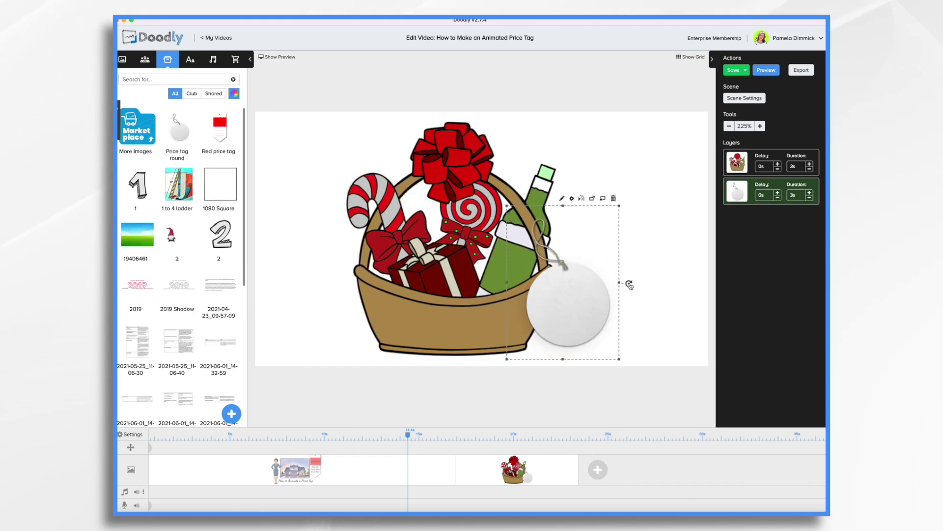
Rotate the round price tag counterclockwise, shrink it to a small size, and place it beside the end of the basket rim
{"action": "left_click_drag", "start_coordinate": [629, 283], "coordinate": [617, 246]}
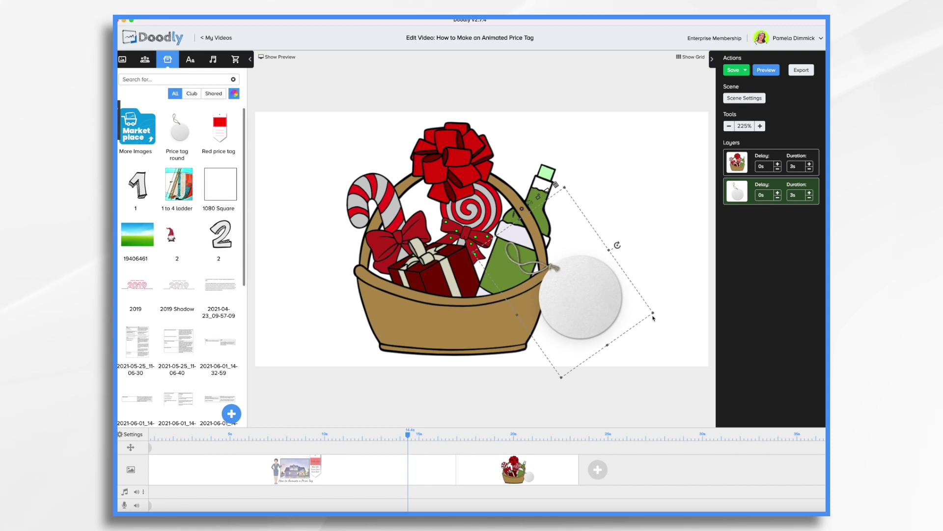
{"action": "mouse_move", "coordinate": [653, 313]}
{"action": "left_mouse_down"}
{"action": "mouse_move", "coordinate": [565, 262]}
{"action": "mouse_move", "coordinate": [534, 273]}
{"action": "mouse_move", "coordinate": [573, 270]}
{"action": "mouse_move", "coordinate": [556, 279]}
{"action": "mouse_move", "coordinate": [661, 312]}
{"action": "left_mouse_up"}
{"action": "left_click_drag", "start_coordinate": [604, 300], "coordinate": [574, 290]}
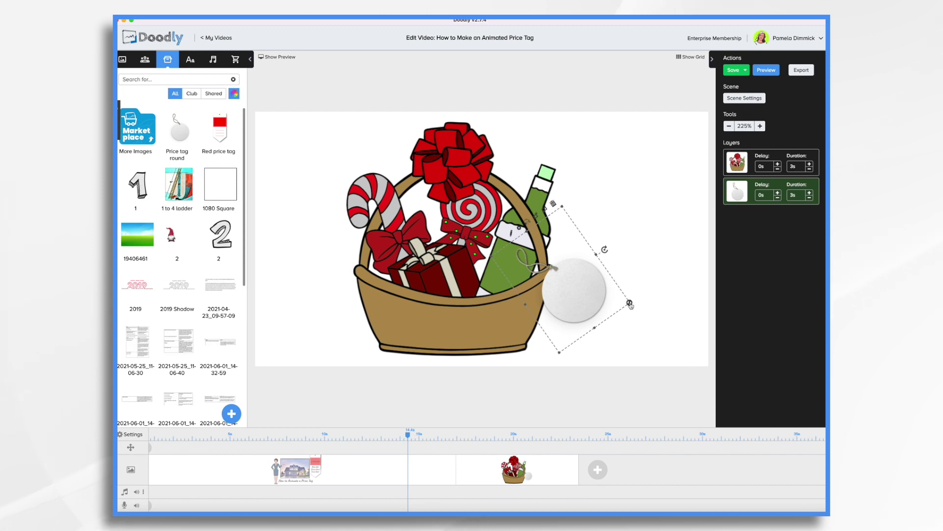
{"action": "left_click_drag", "start_coordinate": [629, 302], "coordinate": [554, 279]}
Set the duration of the round price tag layer to 0s
{"action": "left_click", "coordinate": [808, 197]}
{"action": "left_click", "coordinate": [808, 197]}
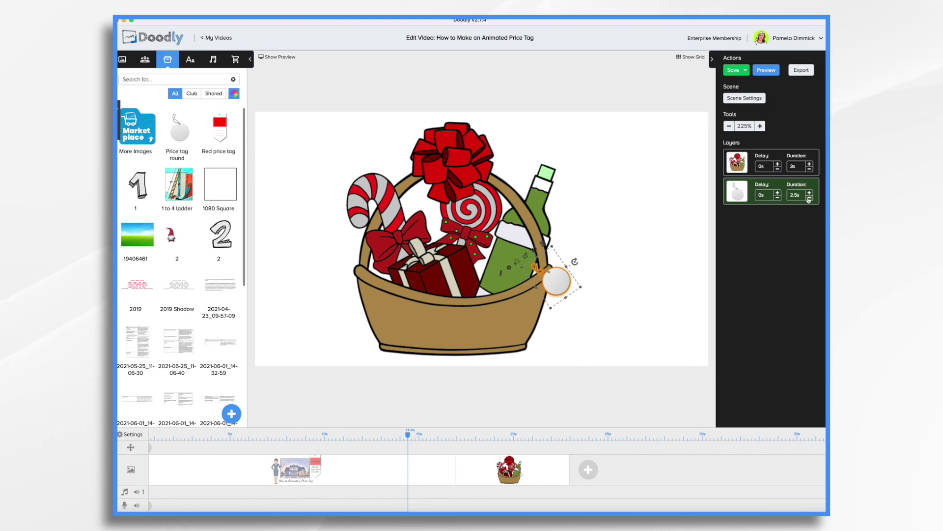
{"action": "left_click", "coordinate": [808, 198]}
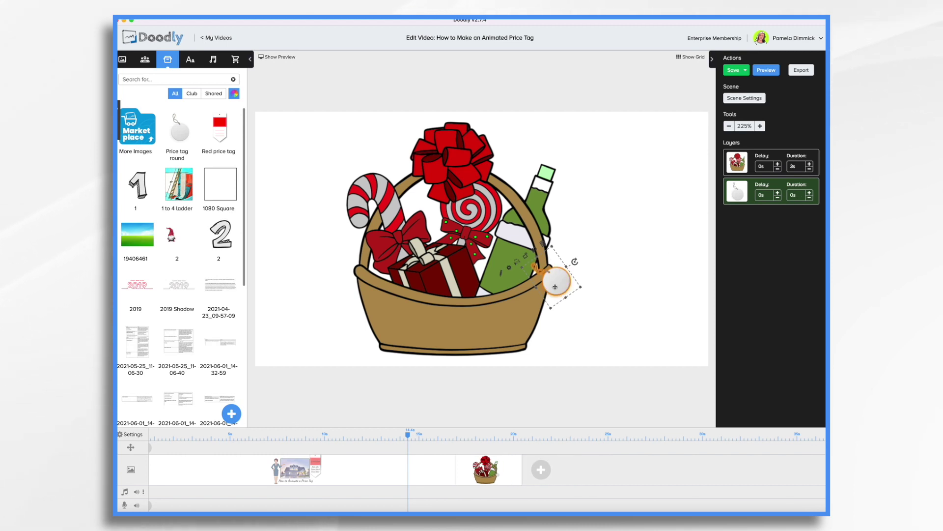
Paste two copies of the round tag, enlarge and align each over the previous one, and set both copies' delays to 0.1s
{"action": "key", "text": "super+v"}
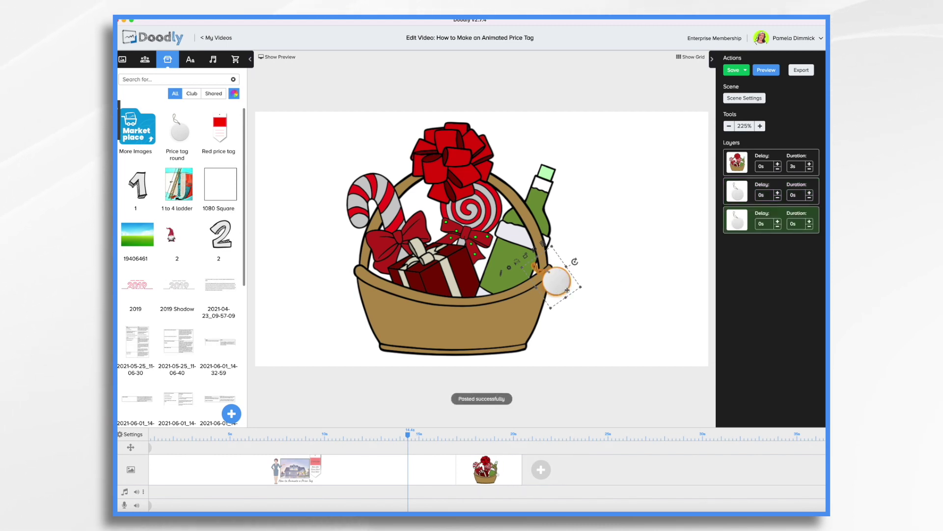
{"action": "mouse_move", "coordinate": [580, 288]}
{"action": "left_mouse_down"}
{"action": "mouse_move", "coordinate": [600, 274]}
{"action": "mouse_move", "coordinate": [595, 294]}
{"action": "mouse_move", "coordinate": [563, 281]}
{"action": "left_mouse_up"}
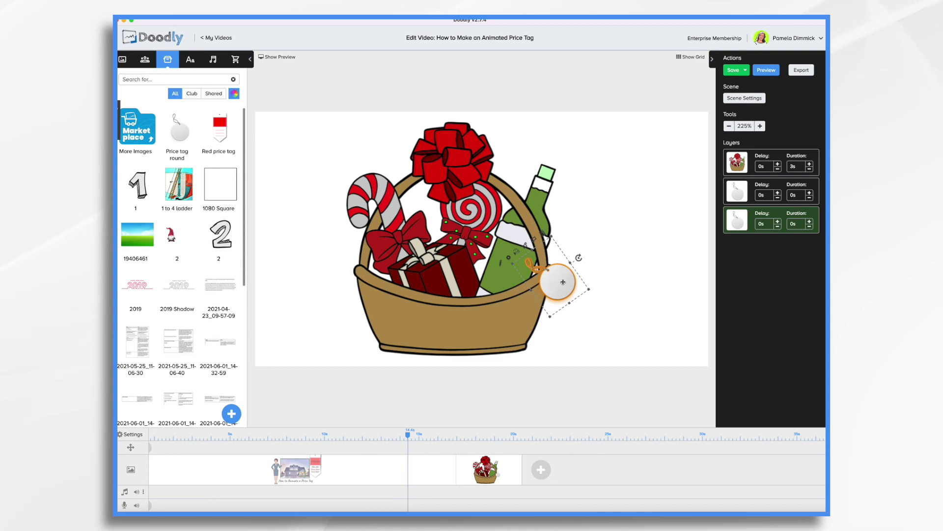
{"action": "key", "text": "super+v"}
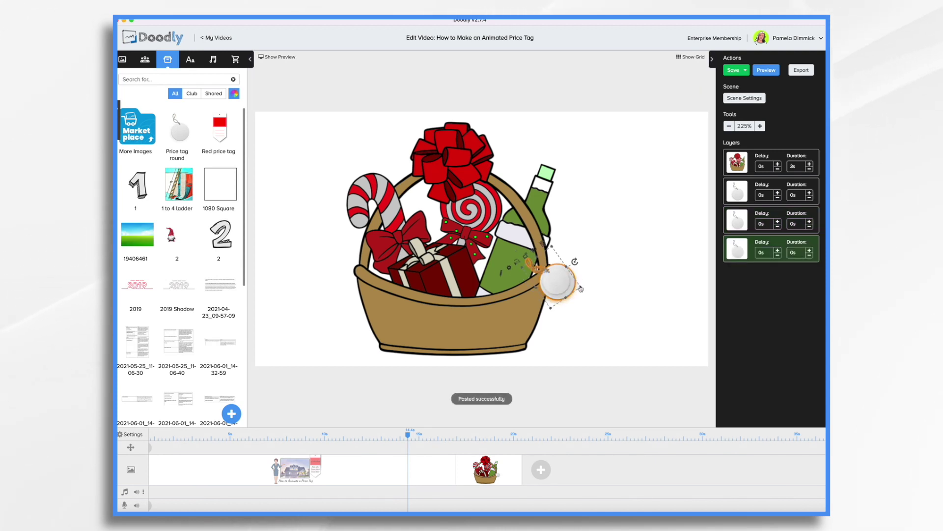
{"action": "left_click_drag", "start_coordinate": [564, 284], "coordinate": [594, 293]}
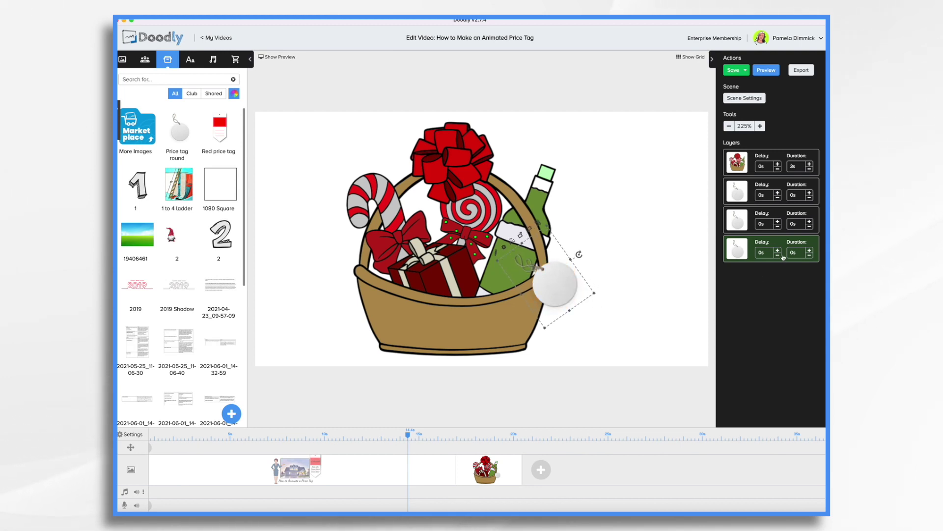
{"action": "left_click", "coordinate": [769, 225]}
{"action": "type", "text": ".1"}
Duplicate the third round tag, scale the new copy slightly larger, and shift it toward the basket
{"action": "left_click", "coordinate": [559, 279]}
{"action": "key", "text": "super+c"}
{"action": "key", "text": "super+v"}
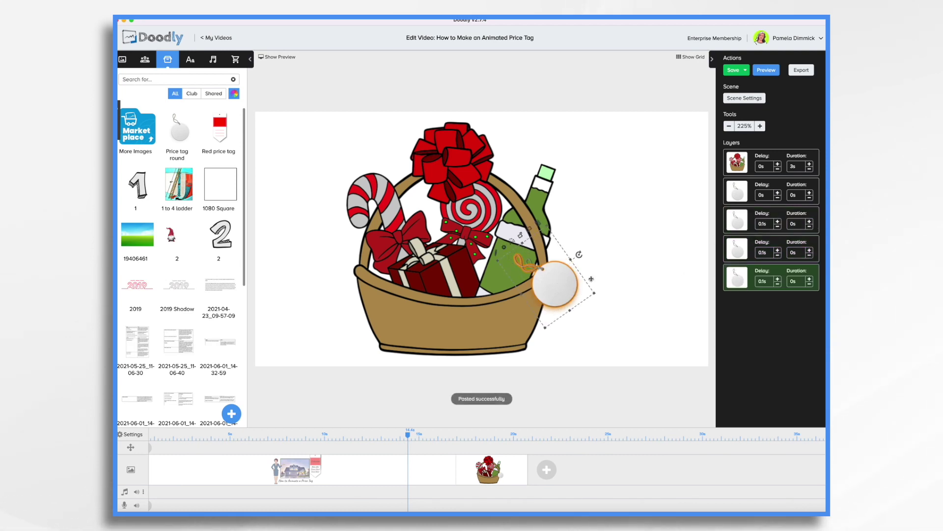
{"action": "left_click_drag", "start_coordinate": [594, 294], "coordinate": [554, 292]}
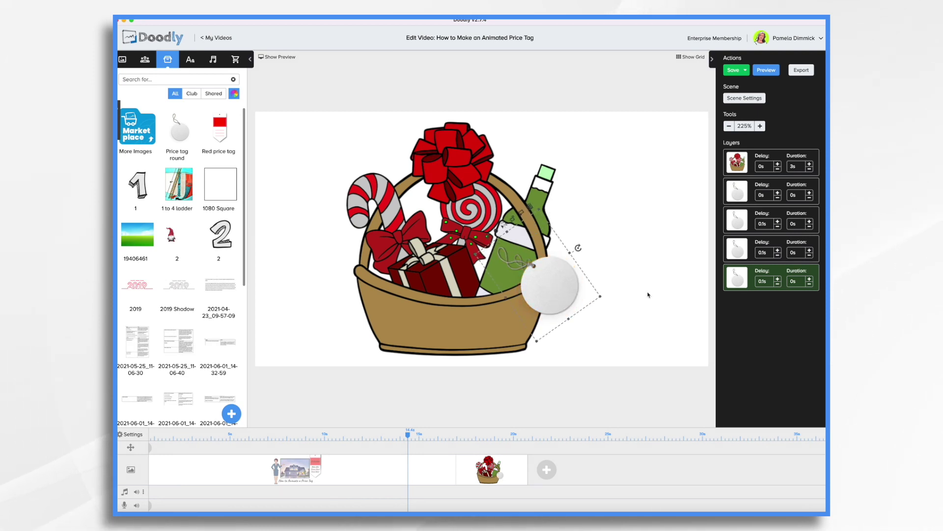
Duplicate the fourth round tag and enlarge it into the biggest tag, overlapping the basket's edge and the bottle
{"action": "key", "text": "super+c"}
{"action": "key", "text": "super+v"}
{"action": "left_click_drag", "start_coordinate": [594, 294], "coordinate": [539, 294]}
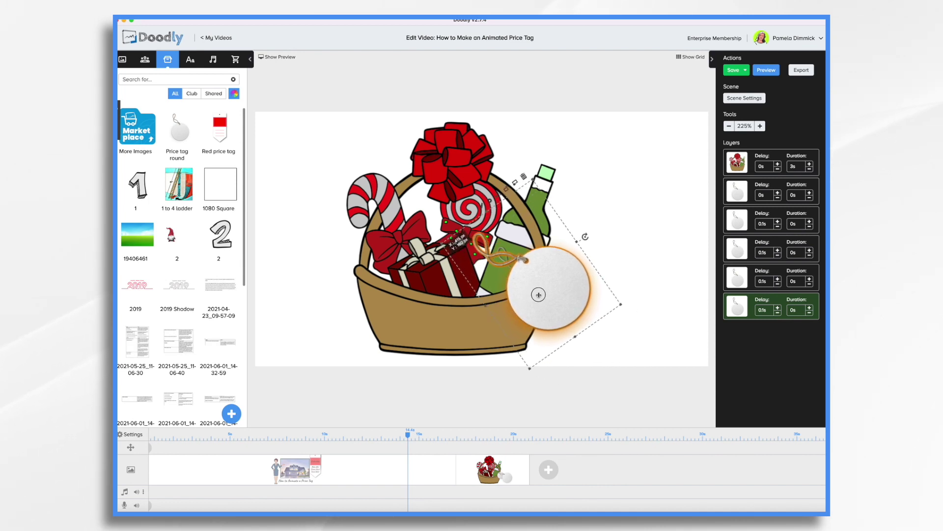
{"action": "left_click_drag", "start_coordinate": [621, 304], "coordinate": [647, 323]}
{"action": "left_click_drag", "start_coordinate": [562, 297], "coordinate": [541, 292]}
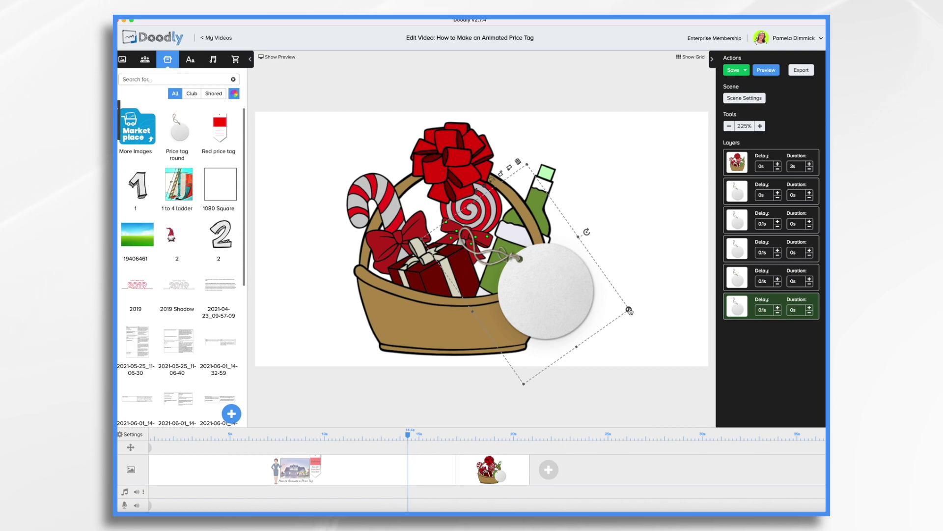
{"action": "left_click_drag", "start_coordinate": [629, 310], "coordinate": [568, 301]}
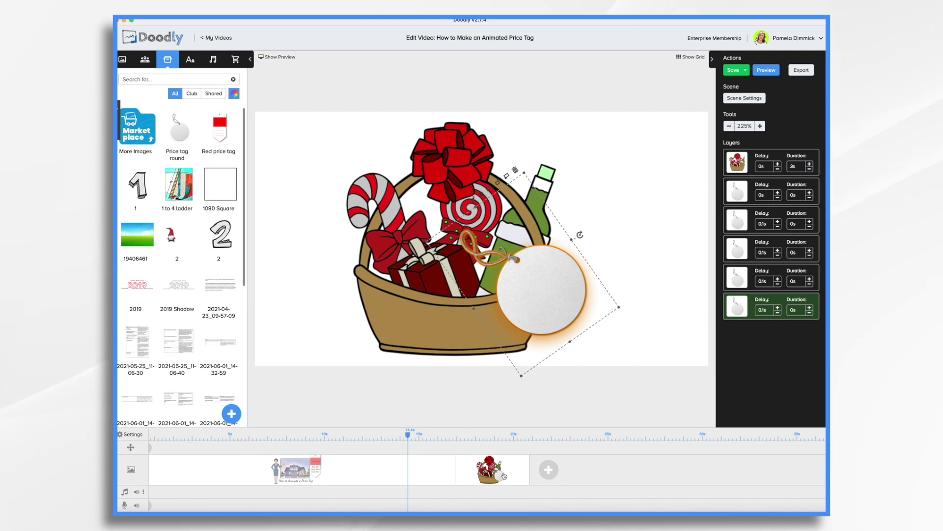
Duplicate the gift basket scene and delete the four smaller round tags from the duplicate, keeping only the largest
{"action": "right_click", "coordinate": [513, 470]}
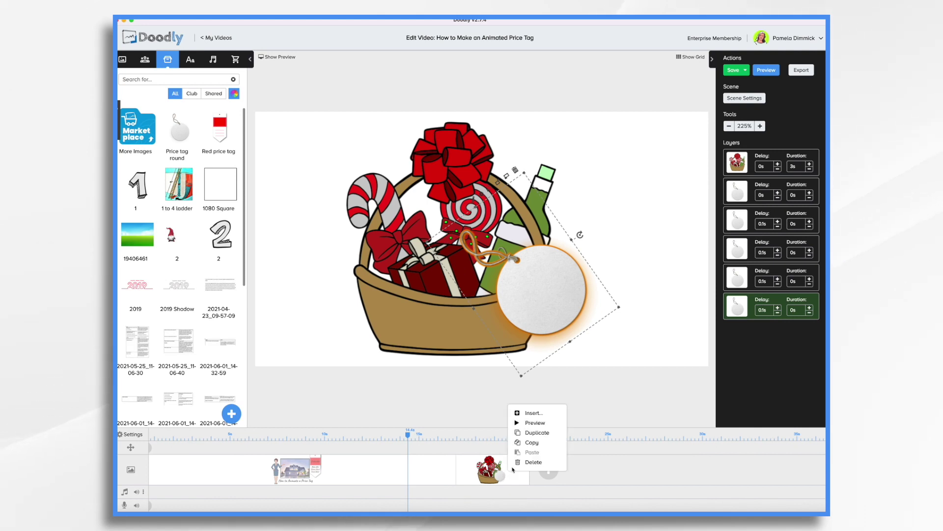
{"action": "left_click", "coordinate": [532, 435]}
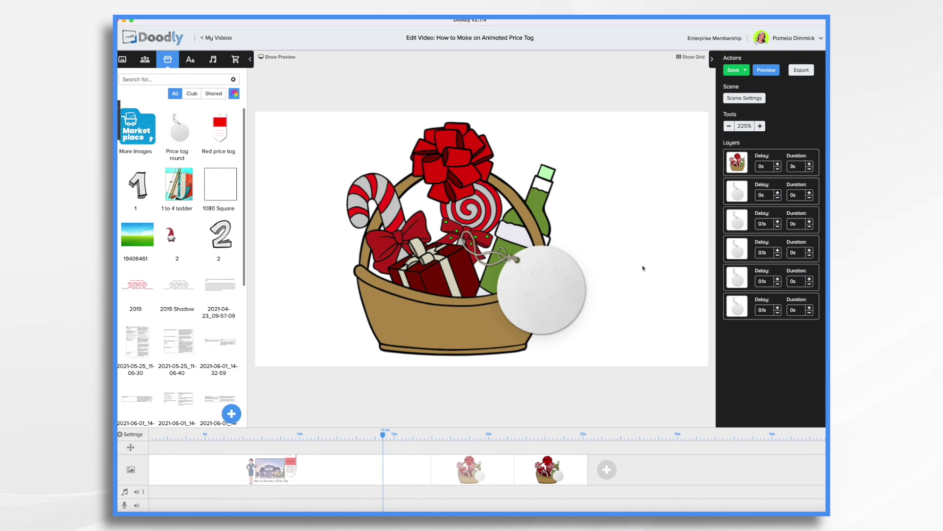
{"action": "left_click", "coordinate": [789, 186]}
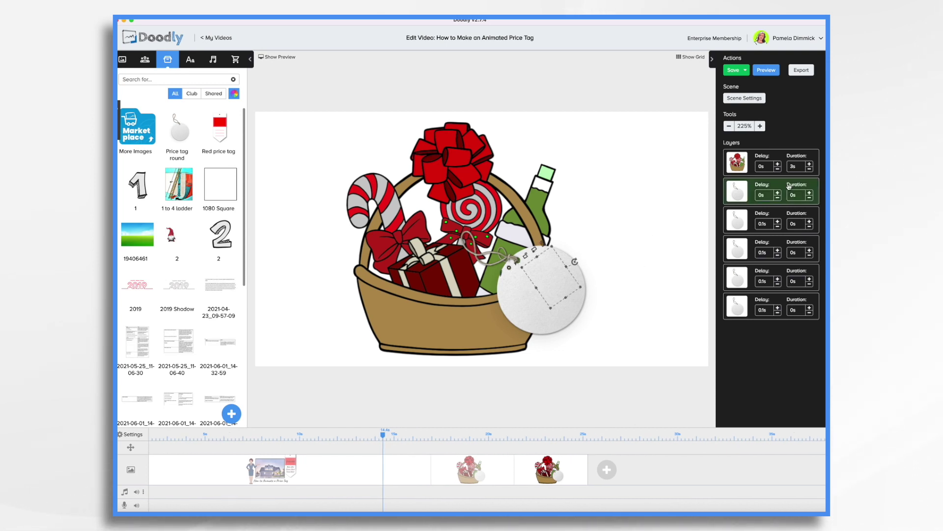
{"action": "left_click", "coordinate": [745, 220], "text": "shift"}
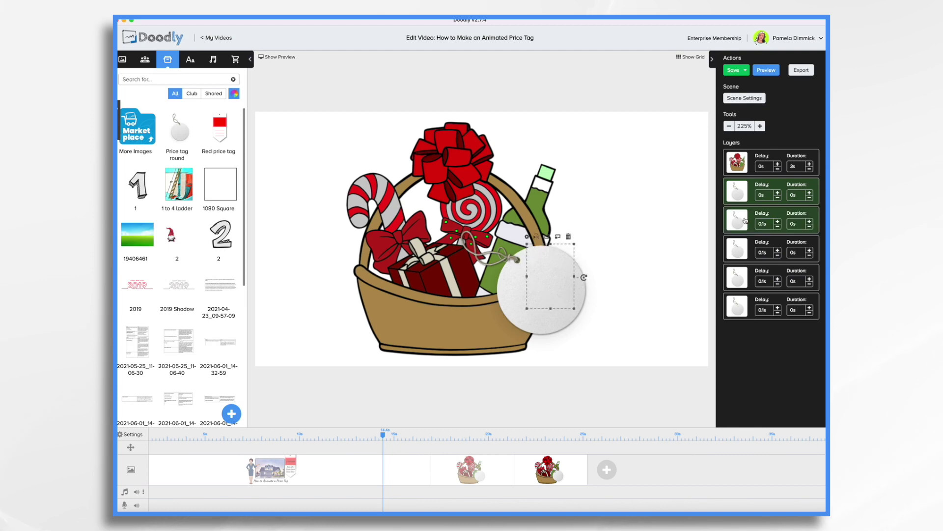
{"action": "left_click", "coordinate": [749, 252], "text": "shift"}
{"action": "left_click", "coordinate": [749, 280], "text": "shift"}
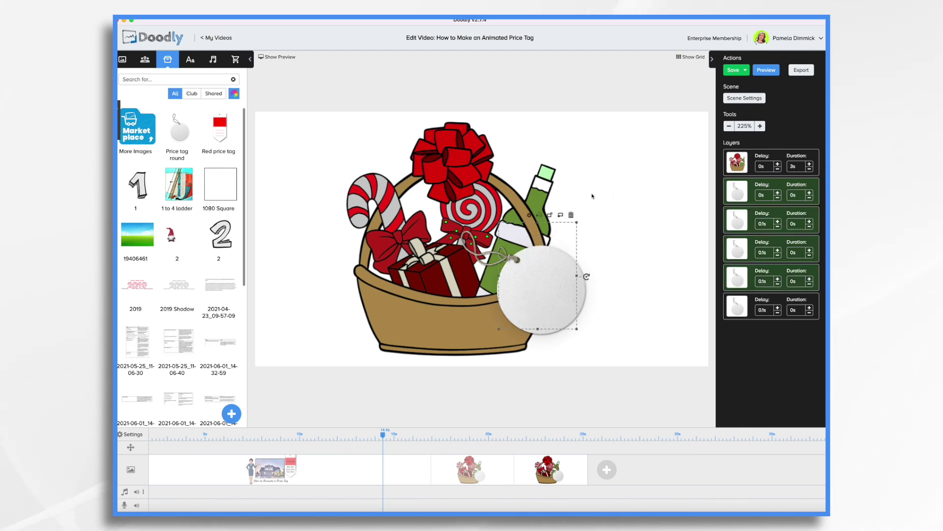
{"action": "key", "text": "Delete"}
Set the basket layer's duration and the remaining tag's delay to 0s in the duplicated scene
{"action": "left_click", "coordinate": [491, 289]}
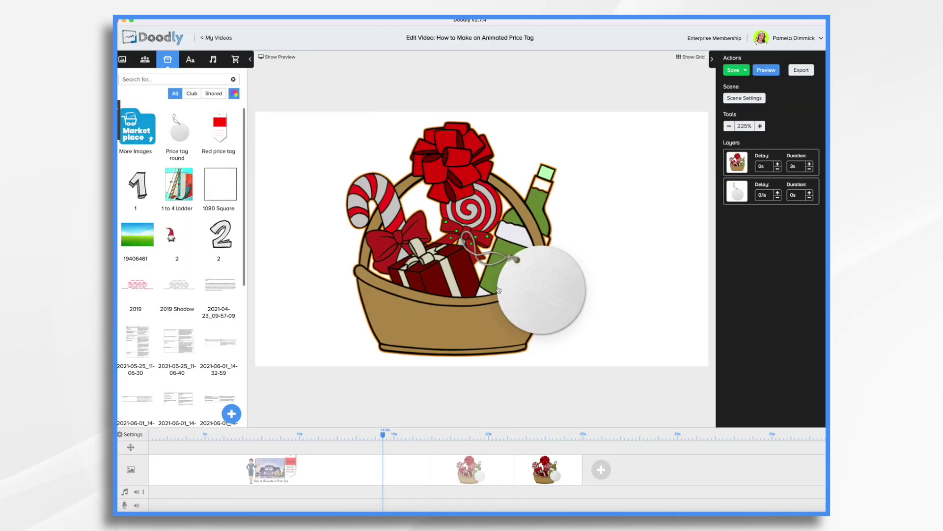
{"action": "left_click", "coordinate": [795, 166]}
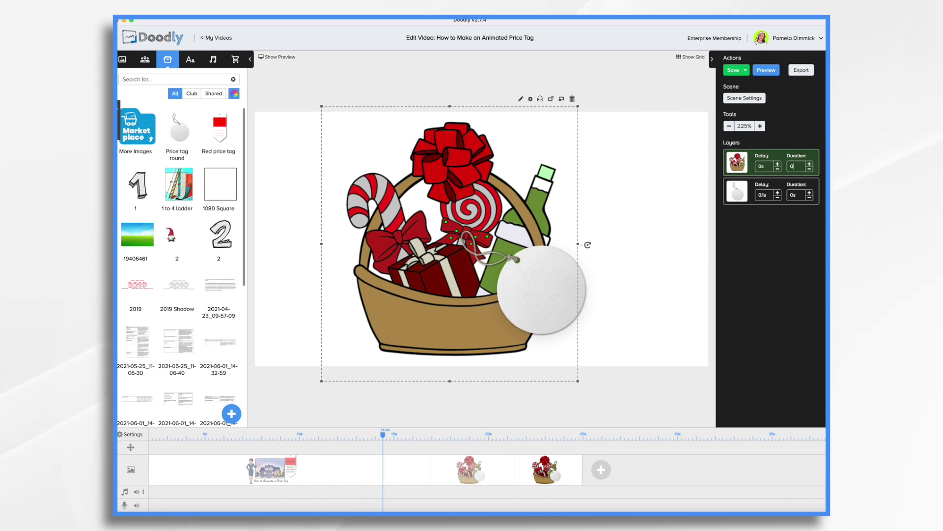
{"action": "key", "text": "Return"}
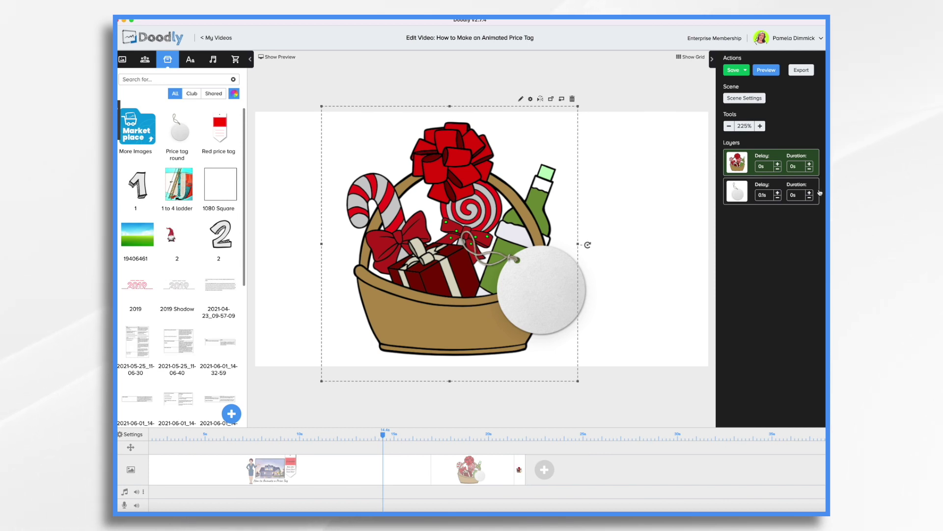
{"action": "left_click", "coordinate": [769, 196]}
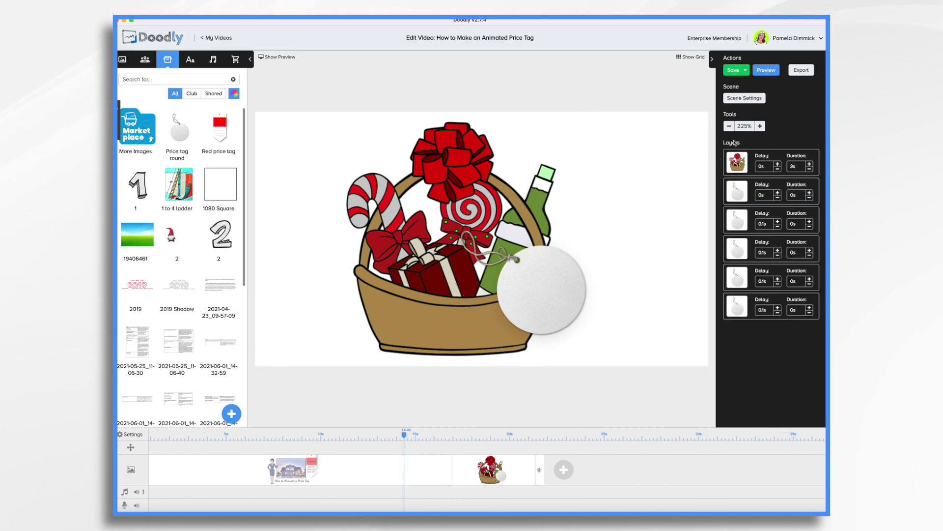
Set the first basket scene's exit animation to none, reduce its extra time at the end, and apply the scene settings
{"action": "left_click", "coordinate": [752, 98]}
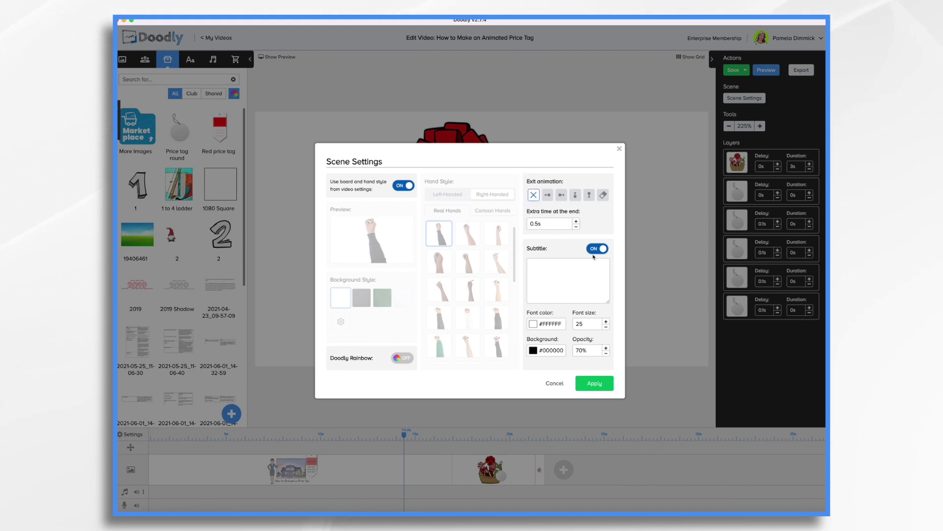
{"action": "left_click", "coordinate": [601, 385]}
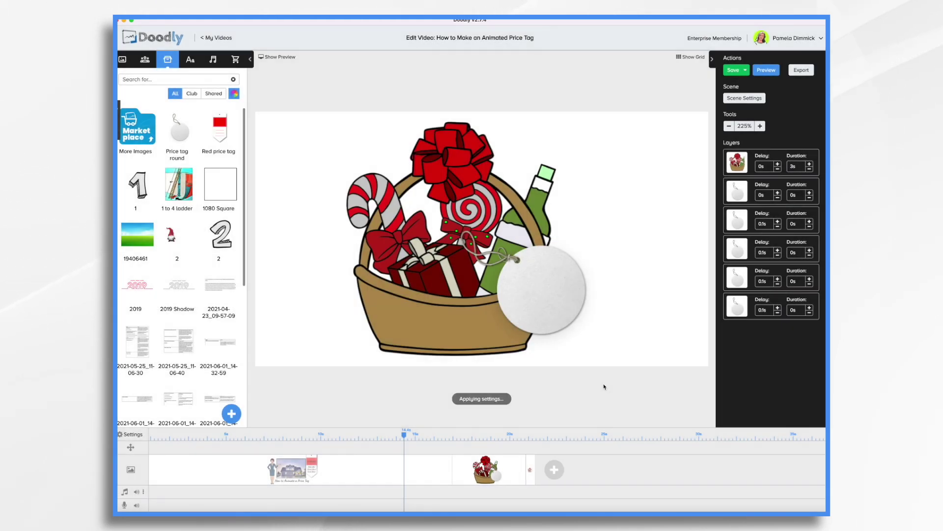
Set the duplicated basket scene's extra time at the end to 7s, apply it, and return to the first basket scene
{"action": "left_click", "coordinate": [574, 302]}
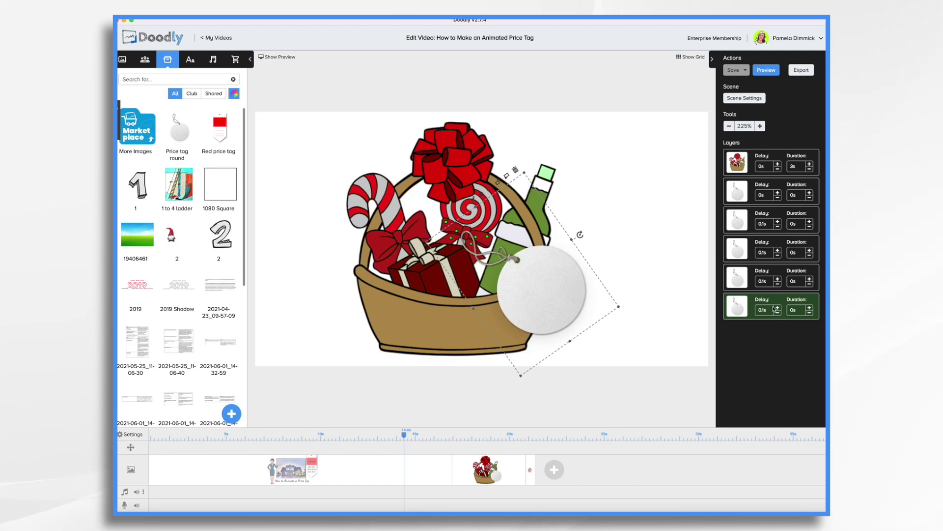
{"action": "left_click", "coordinate": [533, 482]}
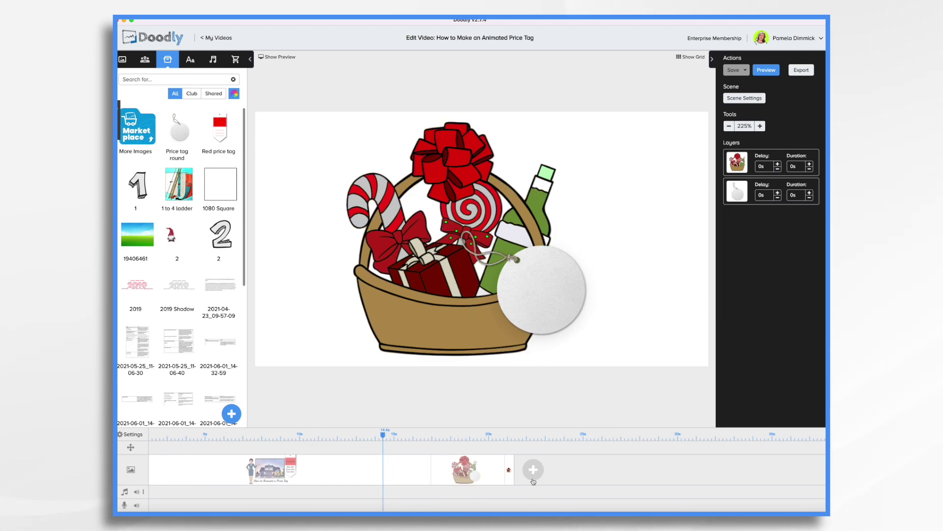
{"action": "left_click", "coordinate": [752, 100]}
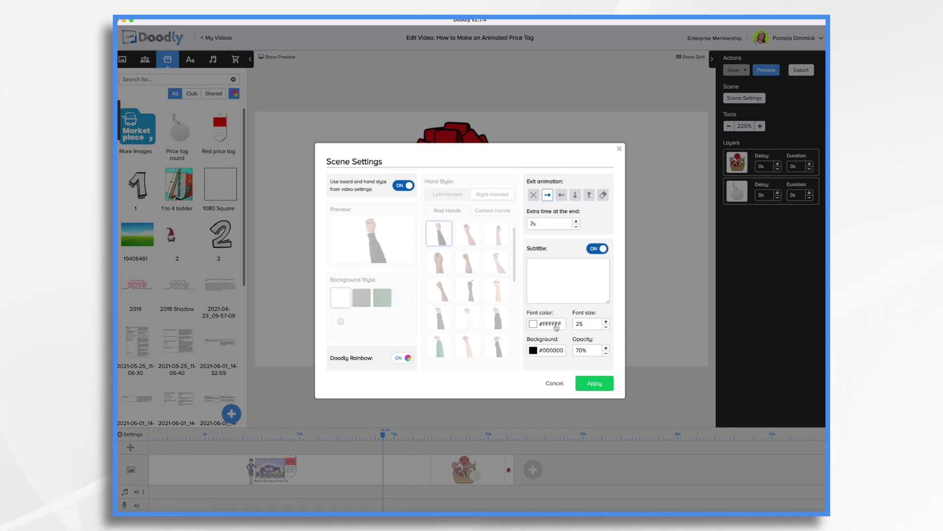
{"action": "left_click", "coordinate": [594, 382]}
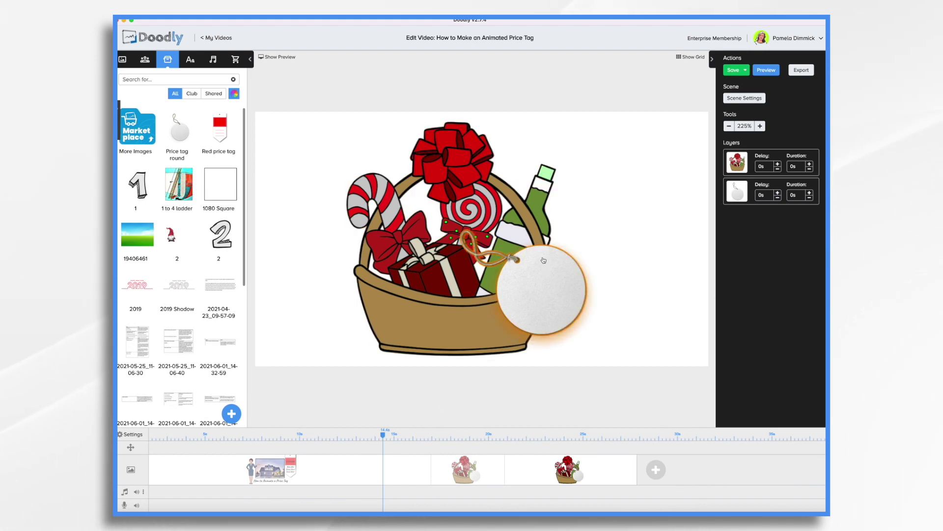
{"action": "left_click", "coordinate": [486, 479]}
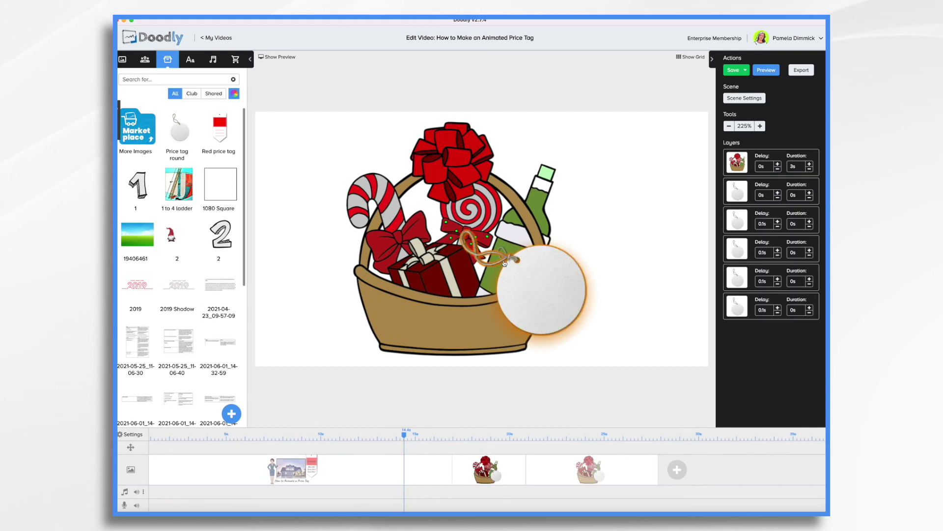
In the duplicated gift basket scene, add a Bangers text reading "$99" over the round tag
{"action": "left_click", "coordinate": [614, 479]}
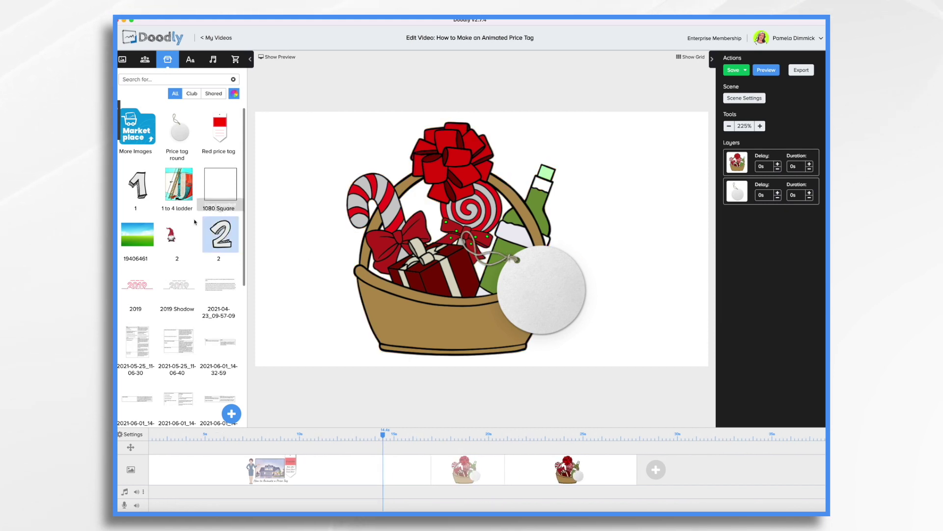
{"action": "left_click", "coordinate": [187, 60]}
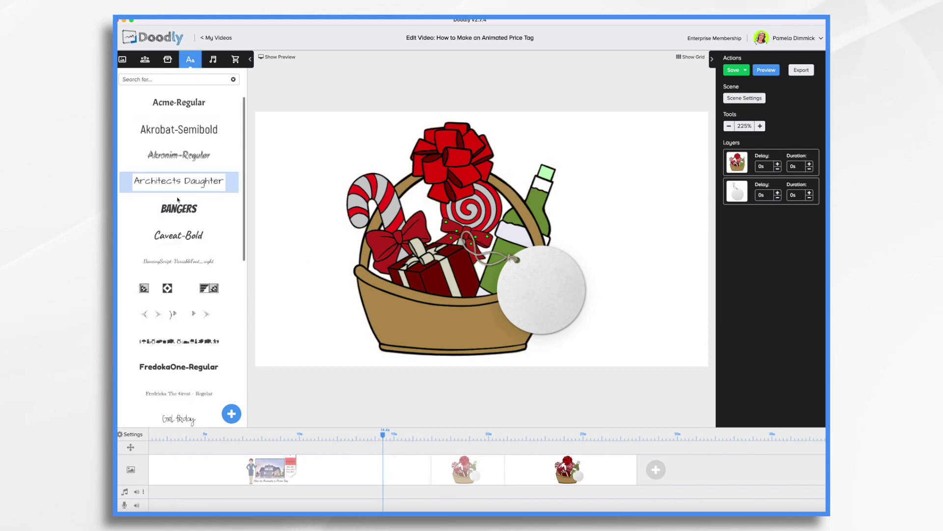
{"action": "left_click_drag", "start_coordinate": [178, 208], "coordinate": [556, 294]}
{"action": "double_click", "coordinate": [550, 292]}
{"action": "key", "text": "ctrl+a"}
{"action": "type", "text": "$99"}
{"action": "left_click", "coordinate": [554, 338]}
Resize and centre the $99 text within the round tag, and open its colour choice in the asset settings
{"action": "left_click_drag", "start_coordinate": [561, 300], "coordinate": [636, 342]}
{"action": "left_click_drag", "start_coordinate": [585, 315], "coordinate": [543, 294]}
{"action": "left_click_drag", "start_coordinate": [593, 322], "coordinate": [579, 315]}
{"action": "left_click_drag", "start_coordinate": [540, 289], "coordinate": [544, 296]}
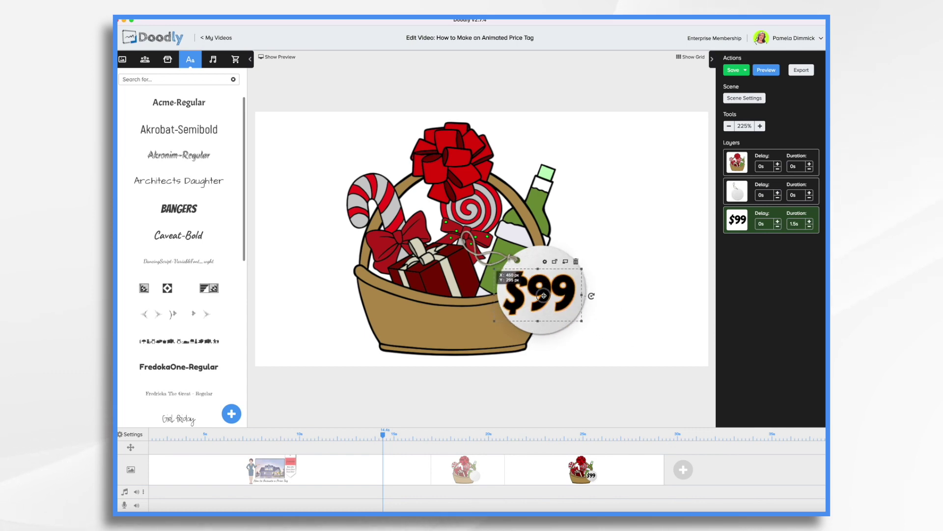
{"action": "left_click", "coordinate": [545, 262]}
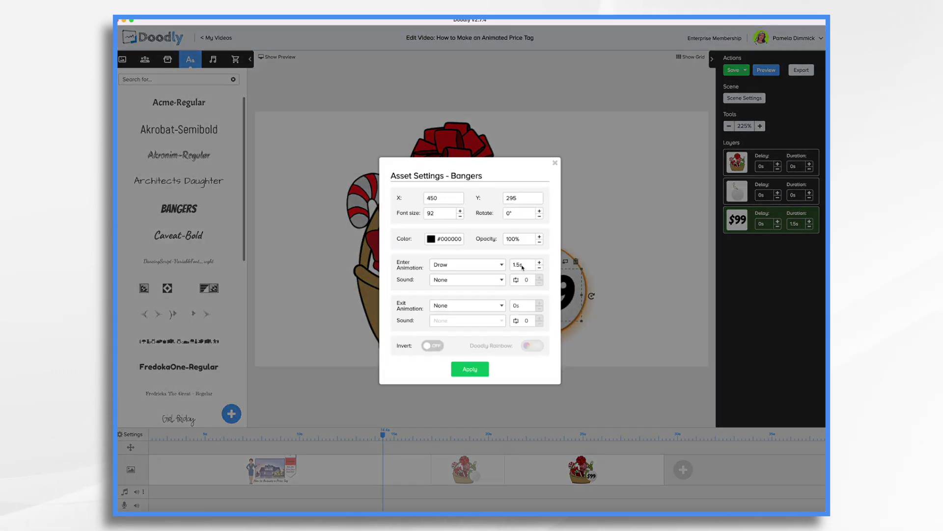
{"action": "left_click", "coordinate": [431, 240]}
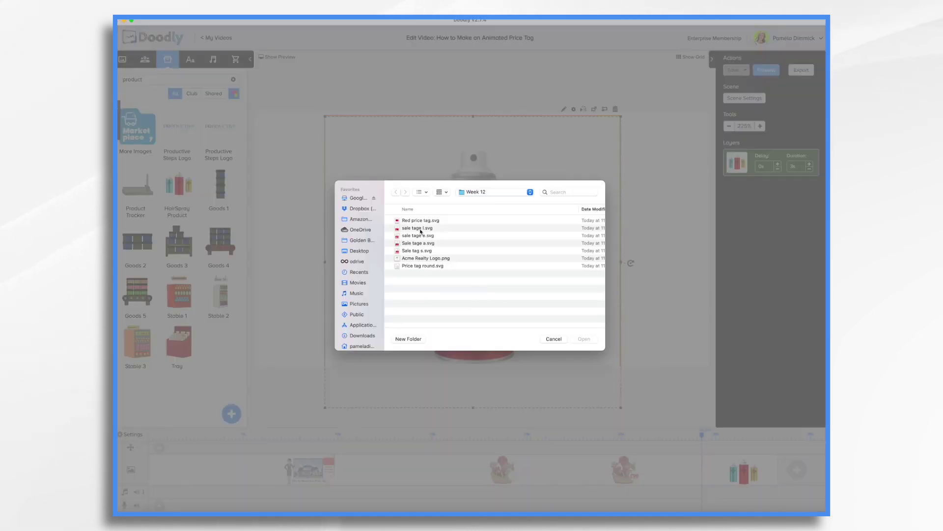
Import sale tage l.svg, sale tage e.svg, Sale tage a.svg and Sale tag s.svg from the Week 12 folder as new props
{"action": "left_click_drag", "start_coordinate": [418, 228], "coordinate": [420, 248]}
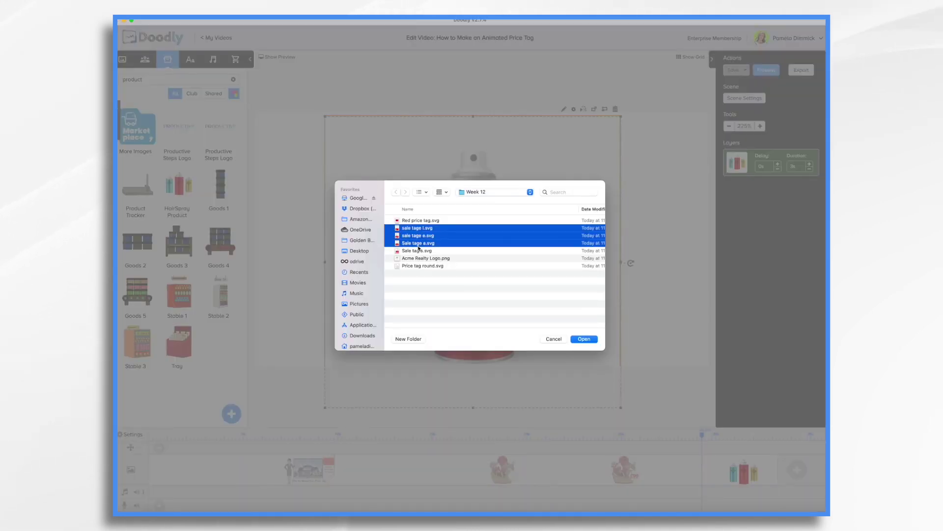
{"action": "left_click", "coordinate": [583, 339]}
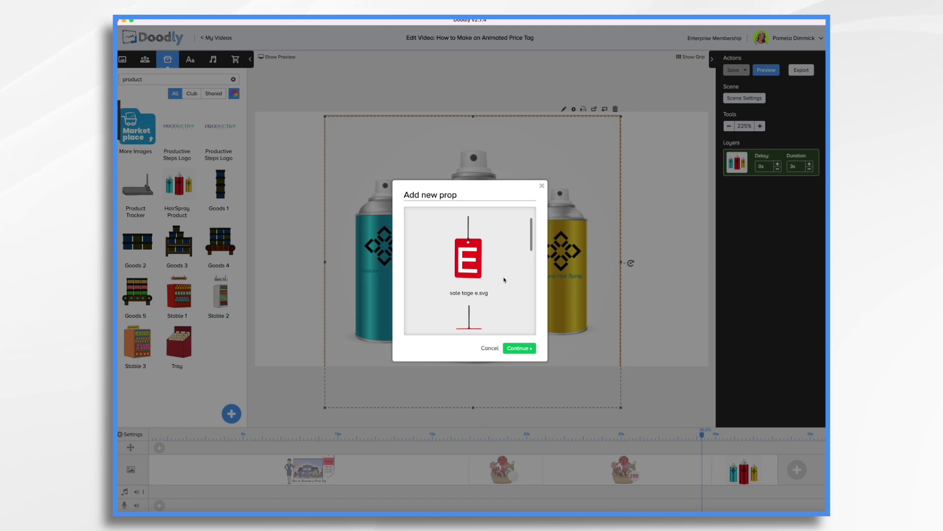
{"action": "scroll", "coordinate": [504, 280], "scroll_direction": "down", "scroll_amount": 6}
{"action": "scroll", "coordinate": [503, 280], "scroll_direction": "up", "scroll_amount": 5}
{"action": "scroll", "coordinate": [504, 280], "scroll_direction": "down", "scroll_amount": 4}
{"action": "scroll", "coordinate": [504, 279], "scroll_direction": "down", "scroll_amount": 1}
{"action": "scroll", "coordinate": [511, 282], "scroll_direction": "up", "scroll_amount": 3}
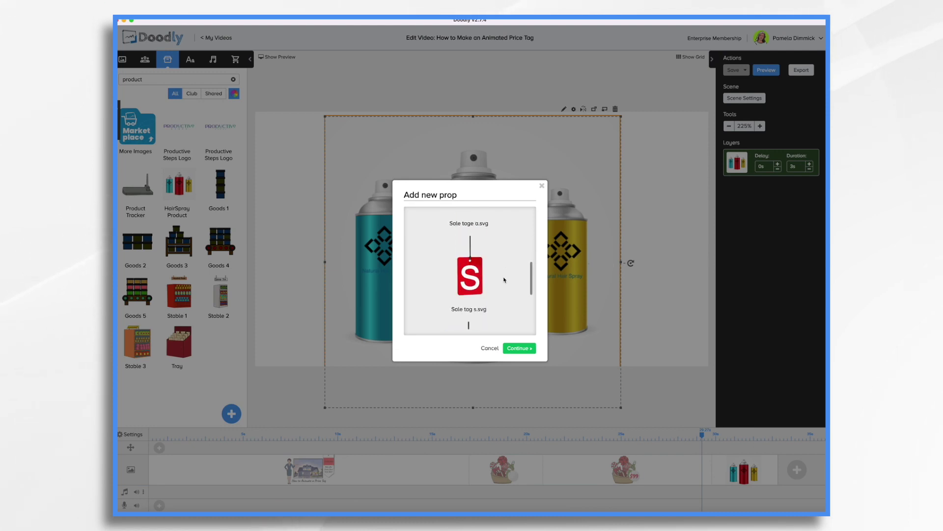
{"action": "left_click", "coordinate": [521, 347]}
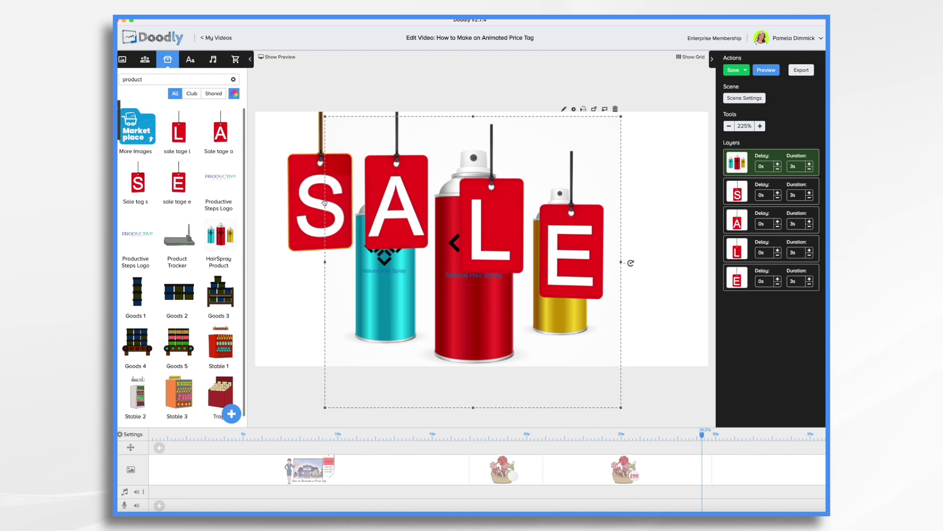
Move the S, A, L and E tags up into an even row spelling SALE, and shrink the hairspray image
{"action": "left_click_drag", "start_coordinate": [321, 195], "coordinate": [318, 188]}
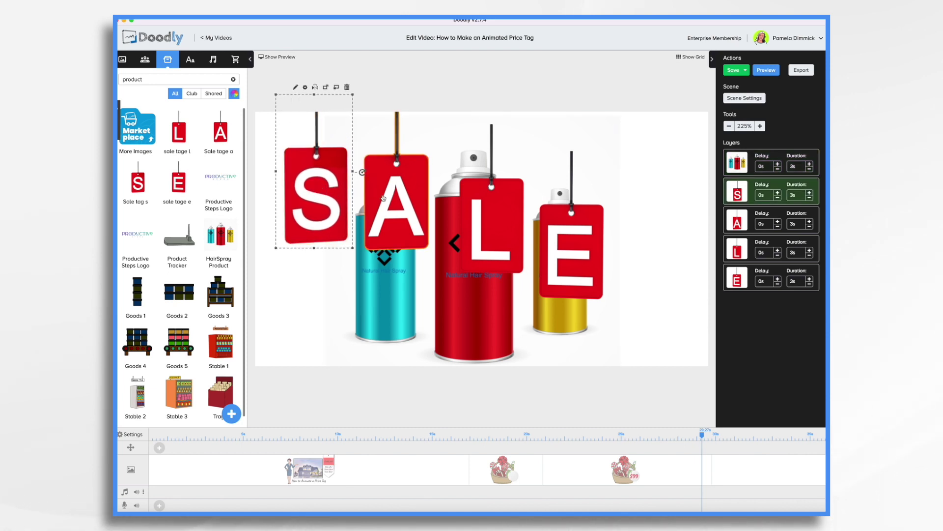
{"action": "left_click_drag", "start_coordinate": [383, 196], "coordinate": [380, 191]}
{"action": "left_click_drag", "start_coordinate": [489, 213], "coordinate": [475, 187]}
{"action": "left_click_drag", "start_coordinate": [572, 255], "coordinate": [564, 211]}
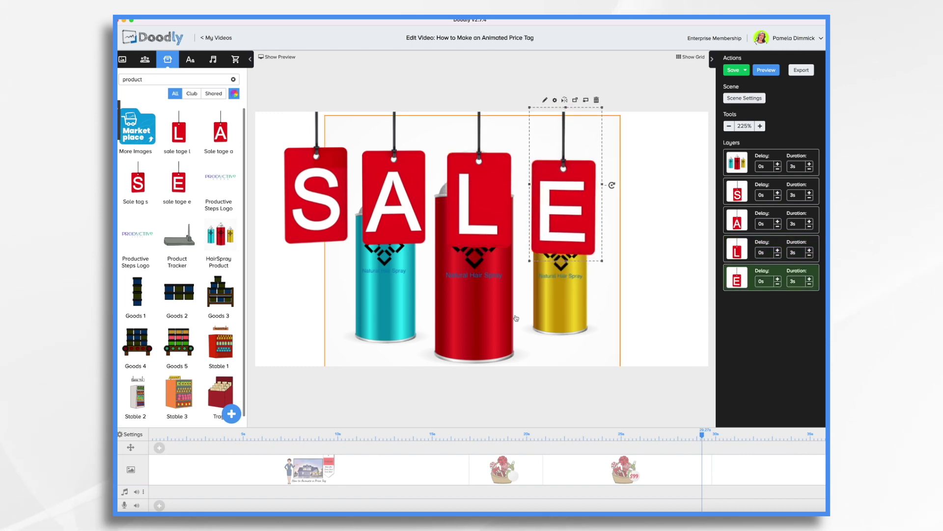
{"action": "left_click", "coordinate": [560, 310]}
{"action": "left_click_drag", "start_coordinate": [620, 415], "coordinate": [558, 352]}
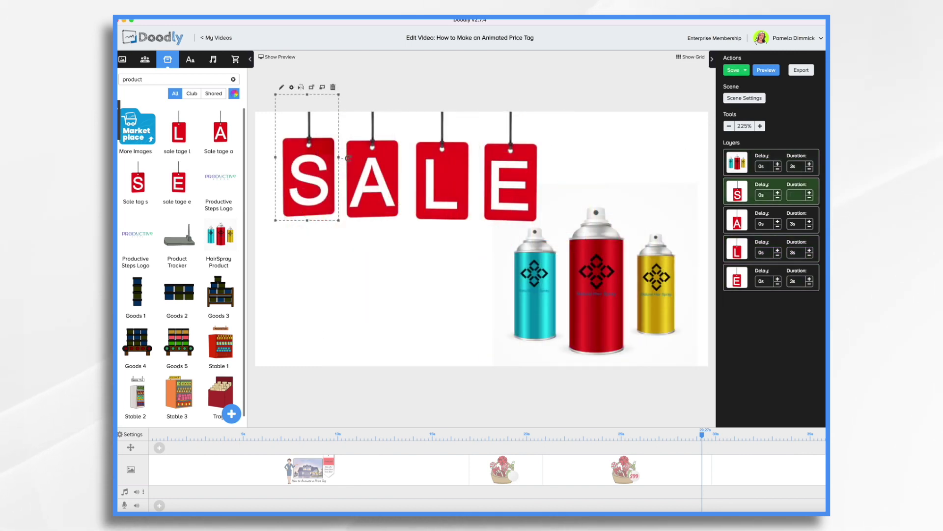
Set the duration of the S, A, L and E tag layers to 0s
{"action": "type", "text": "0"}
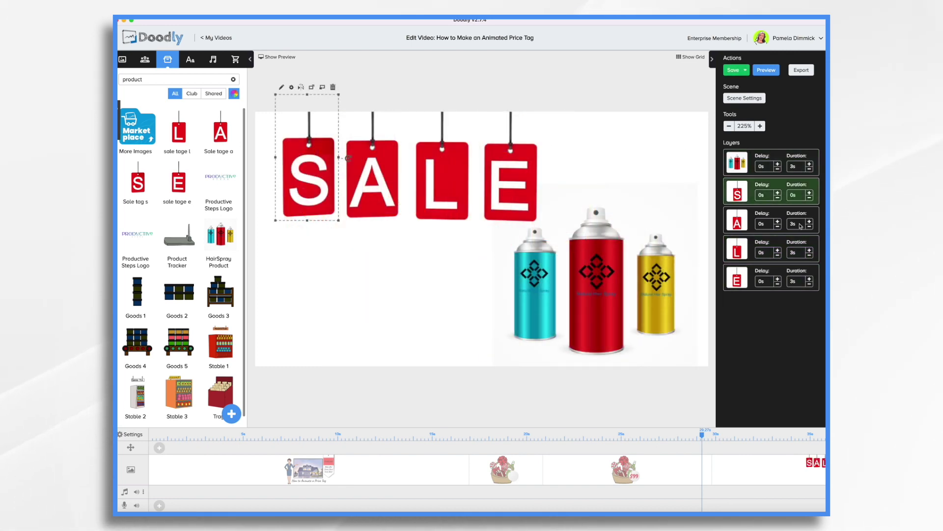
{"action": "left_click", "coordinate": [794, 223]}
{"action": "type", "text": "0"}
{"action": "left_click", "coordinate": [799, 252]}
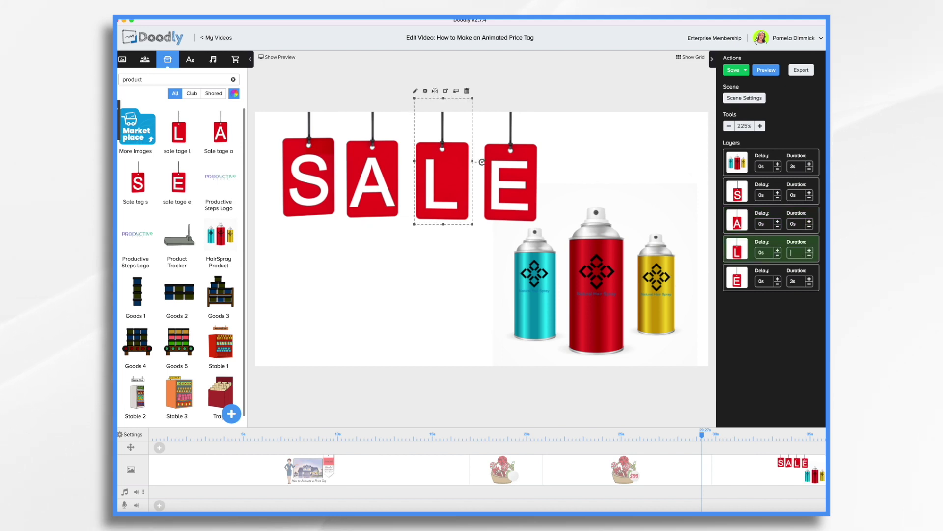
{"action": "type", "text": "0s"}
{"action": "left_click", "coordinate": [795, 281]}
{"action": "type", "text": "0"}
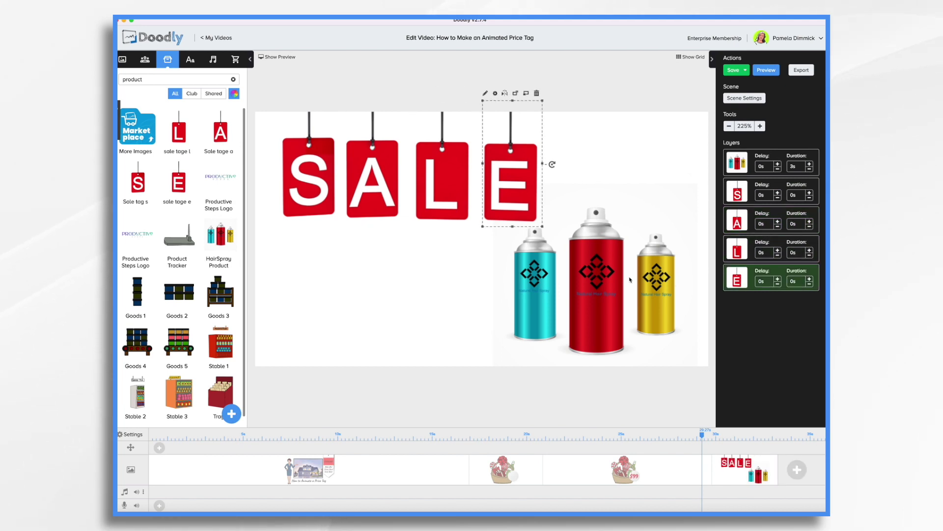
Nudge the letter tags upward so they align in a row with their strings hanging from the scene's upper edge
{"action": "mouse_move", "coordinate": [311, 178]}
{"action": "left_mouse_down"}
{"action": "mouse_move", "coordinate": [301, 85]}
{"action": "mouse_move", "coordinate": [307, 187]}
{"action": "left_mouse_up"}
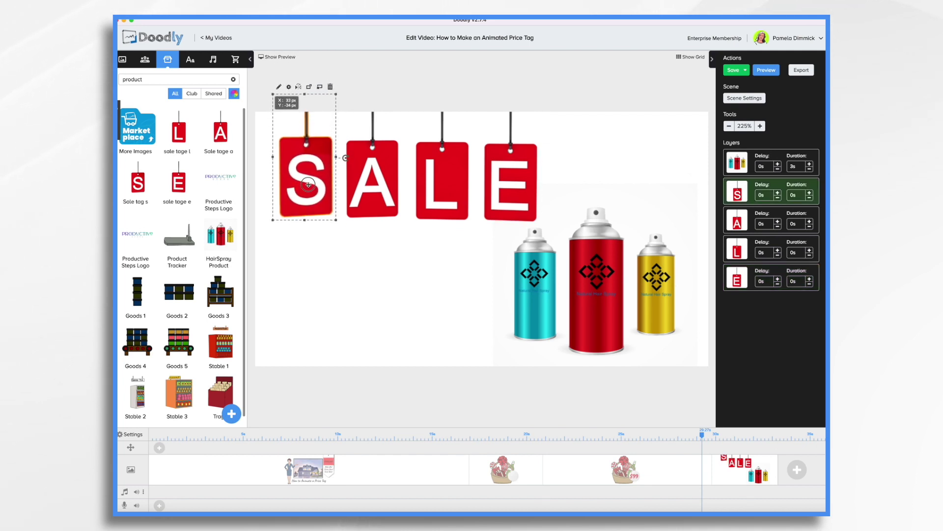
{"action": "left_click_drag", "start_coordinate": [299, 62], "coordinate": [306, 182]}
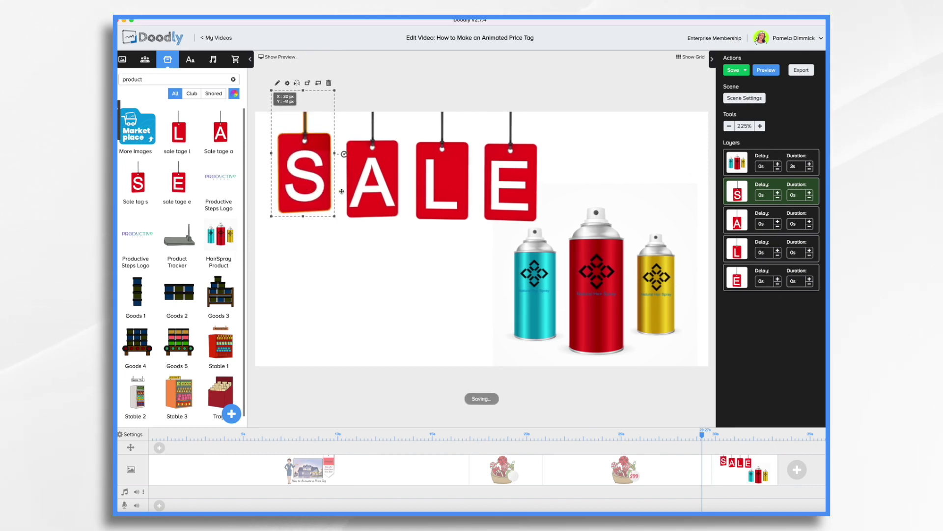
{"action": "left_click_drag", "start_coordinate": [372, 195], "coordinate": [374, 189]}
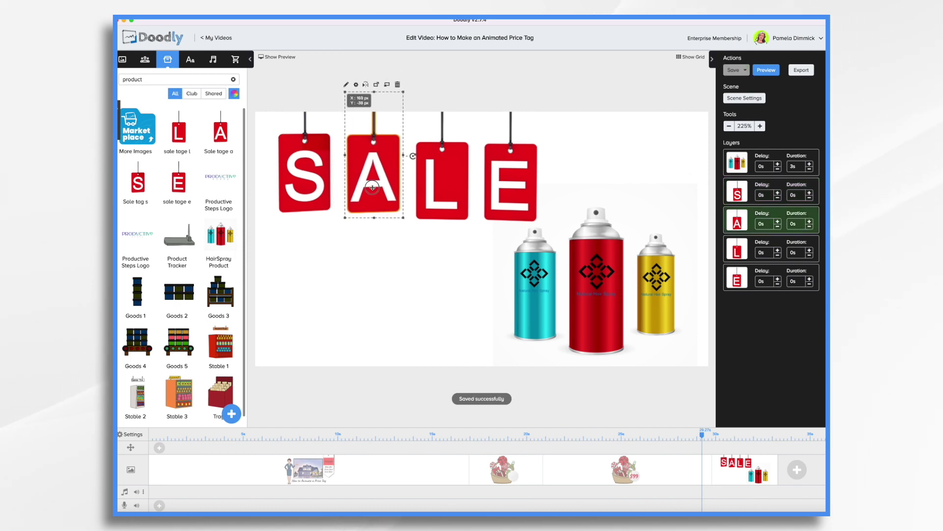
{"action": "left_click_drag", "start_coordinate": [440, 187], "coordinate": [451, 169]}
{"action": "left_click", "coordinate": [307, 178]}
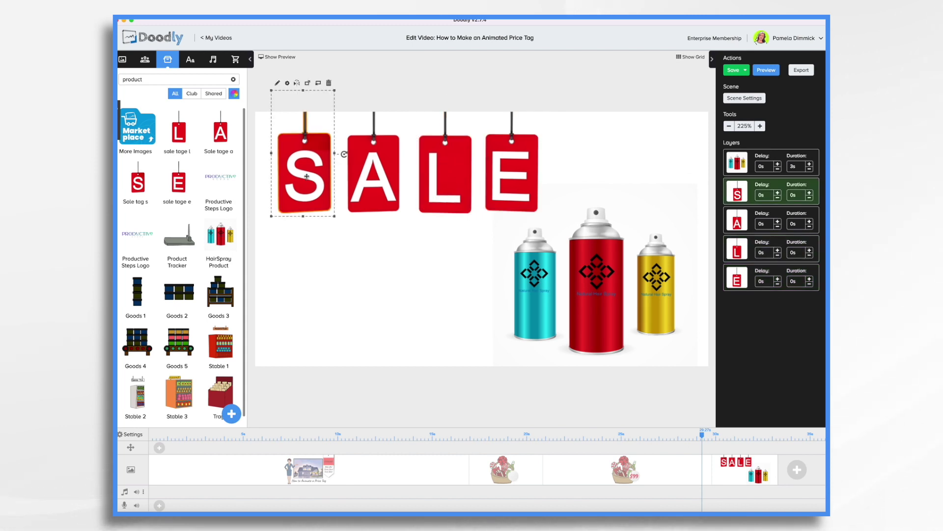
Set the delay of the A, L and E tag layers to 1s and preview the sale scene
{"action": "left_click", "coordinate": [768, 226]}
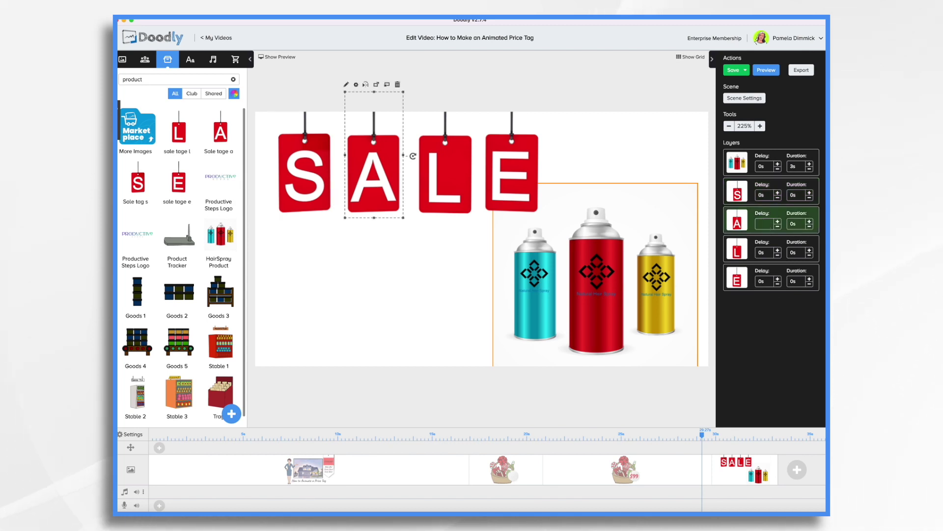
{"action": "left_click", "coordinate": [762, 252]}
{"action": "type", "text": "1"}
{"action": "left_click", "coordinate": [763, 281]}
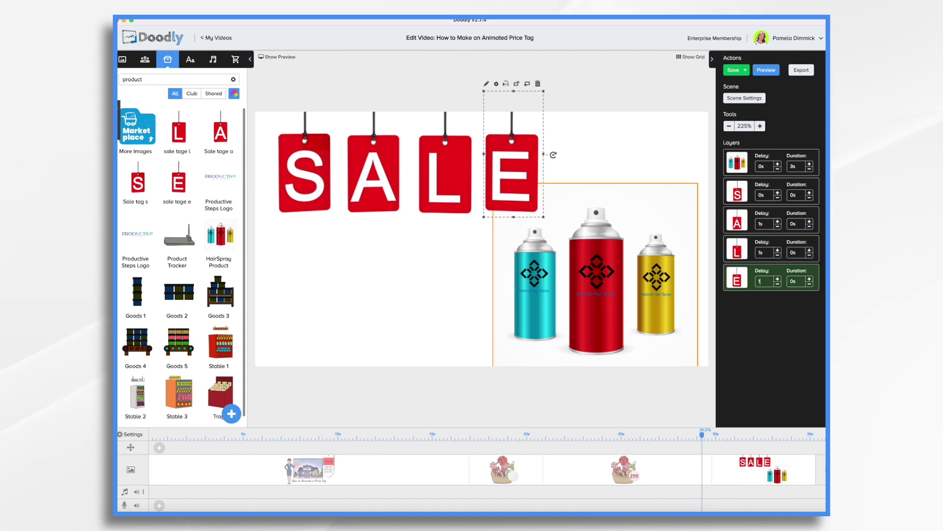
{"action": "type", "text": "1"}
{"action": "key", "text": "Return"}
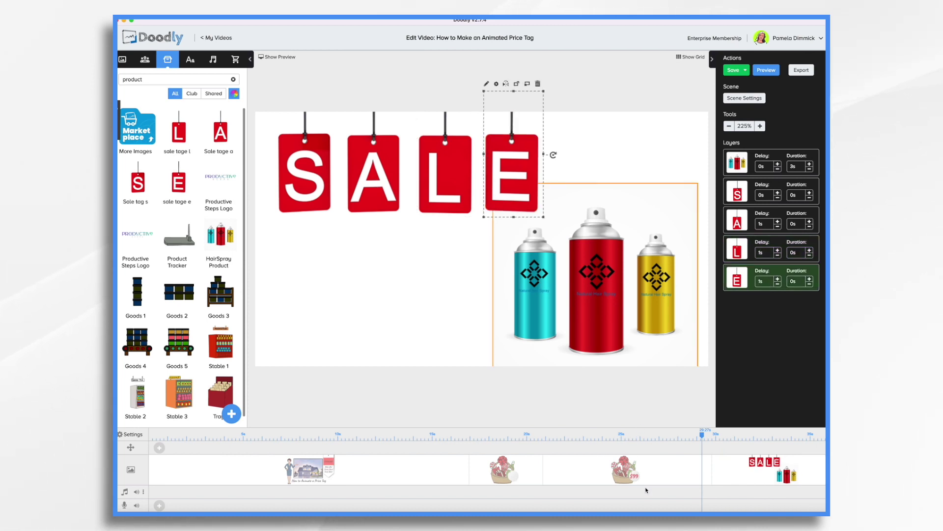
{"action": "right_click", "coordinate": [724, 479]}
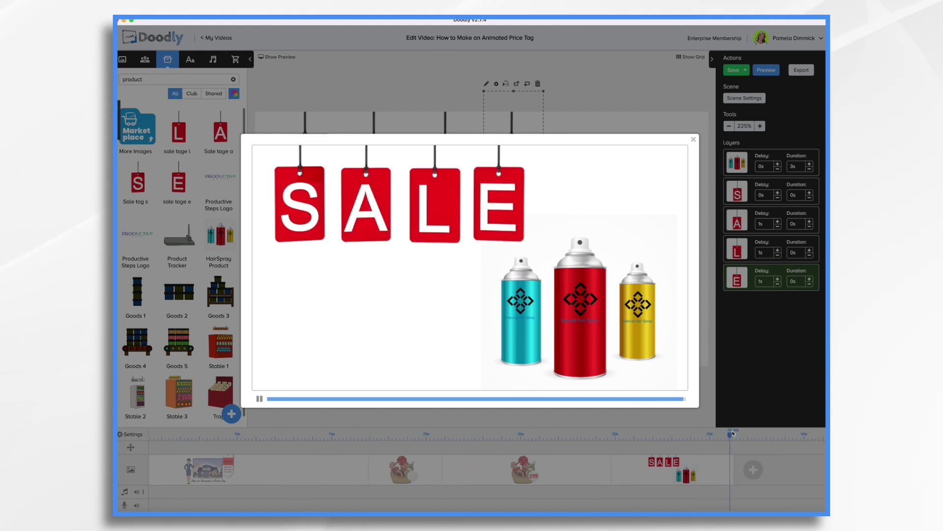
{"action": "left_click", "coordinate": [693, 141]}
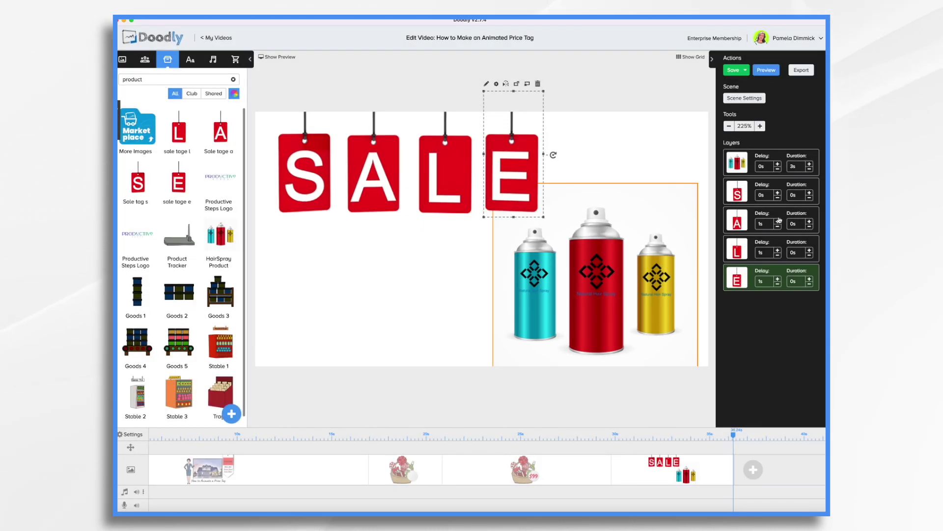
Shorten the delay of the A, L and E tag layers to 0.5s and preview the sale scene again
{"action": "left_click", "coordinate": [778, 226]}
{"action": "left_click", "coordinate": [777, 254]}
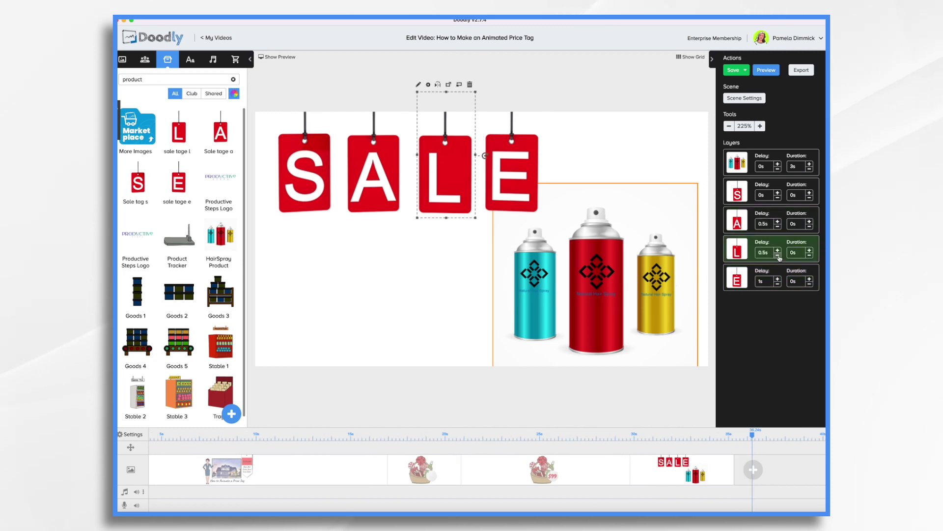
{"action": "left_click", "coordinate": [778, 283]}
{"action": "right_click", "coordinate": [658, 472]}
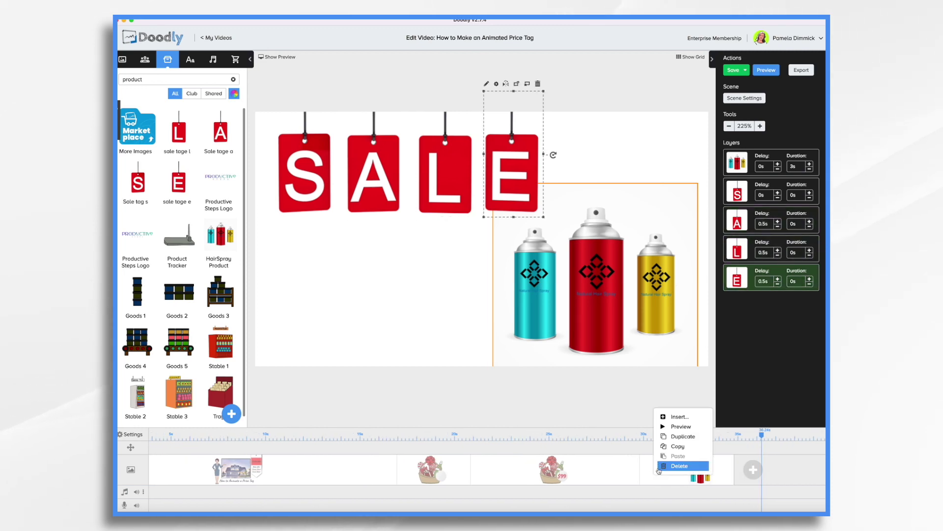
{"action": "left_click", "coordinate": [668, 426]}
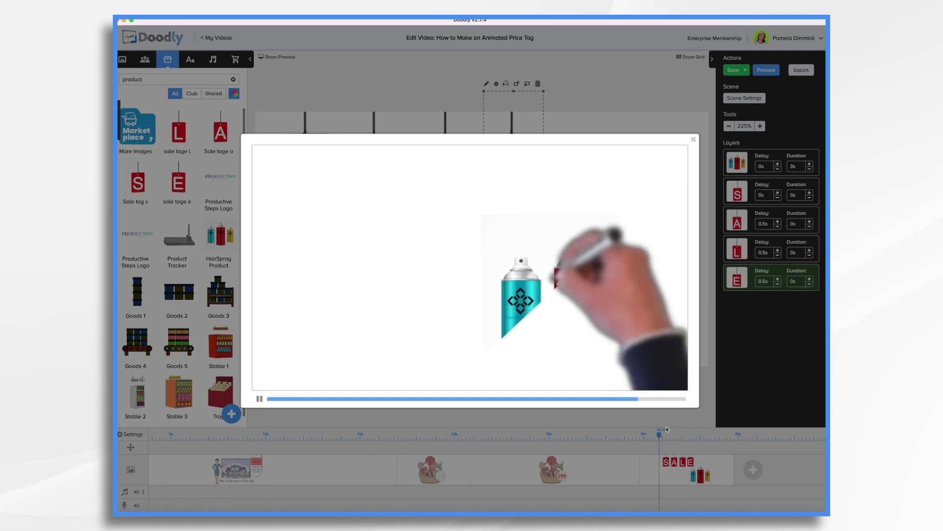